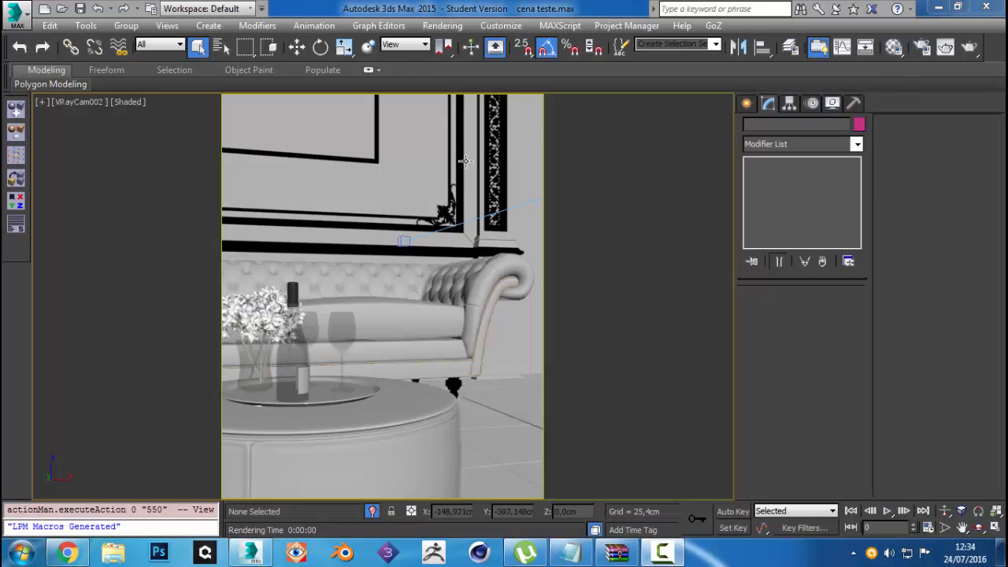
# Open the Corona render setup and set the scene's denoise mode to Full denoising.
pyautogui.click(929, 49)
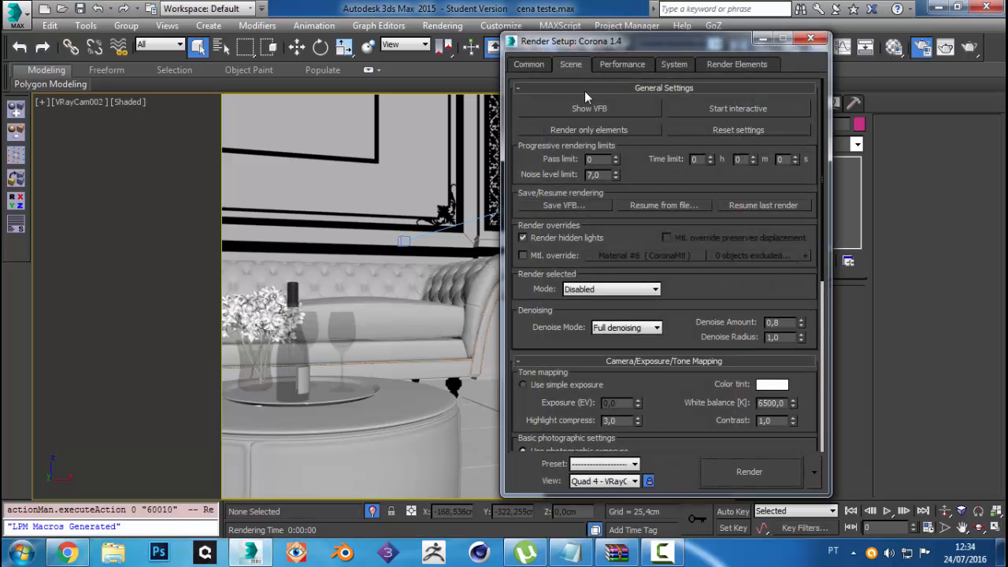
pyautogui.scroll(-1, 618, 214)
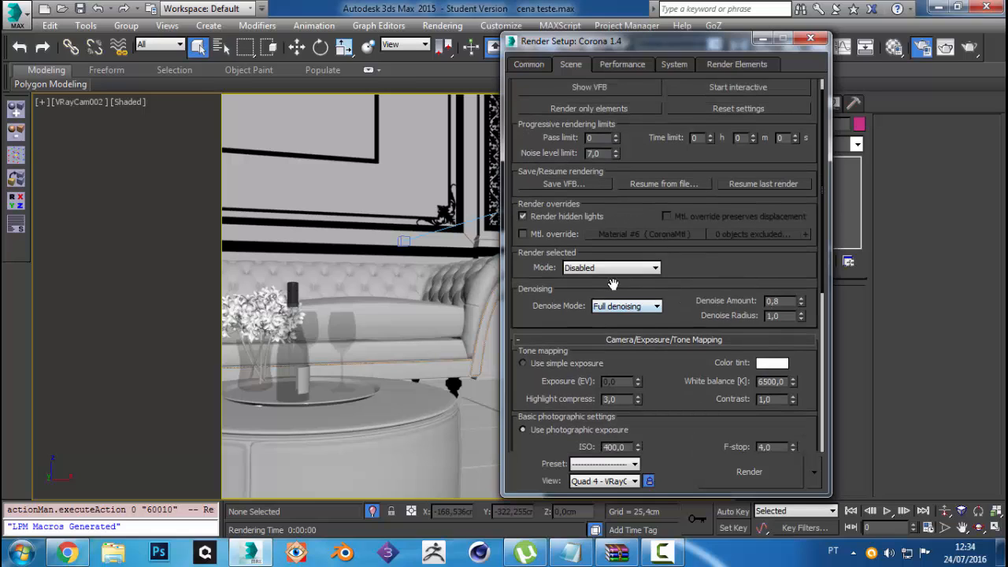
pyautogui.click(657, 306)
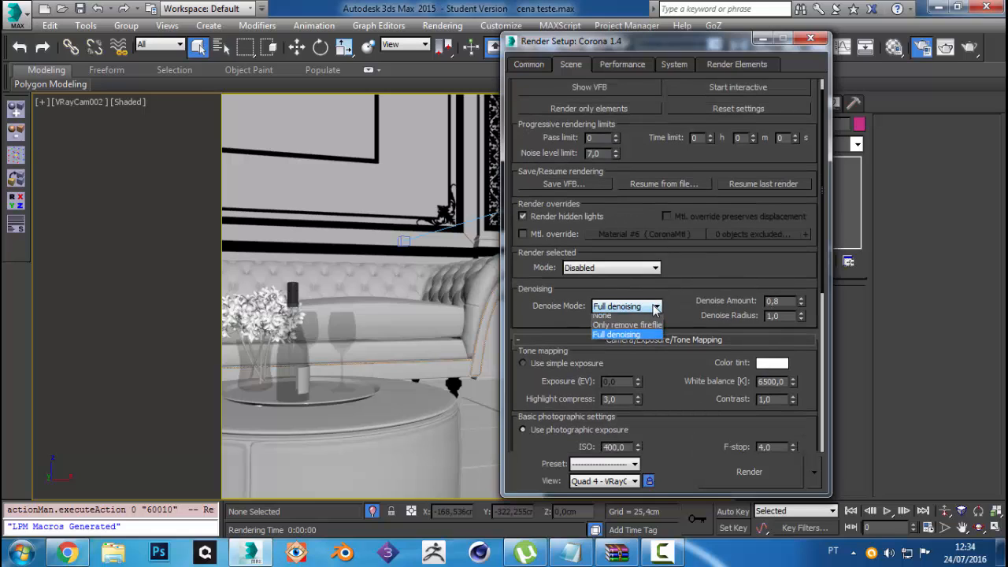
pyautogui.click(626, 320)
pyautogui.click(627, 308)
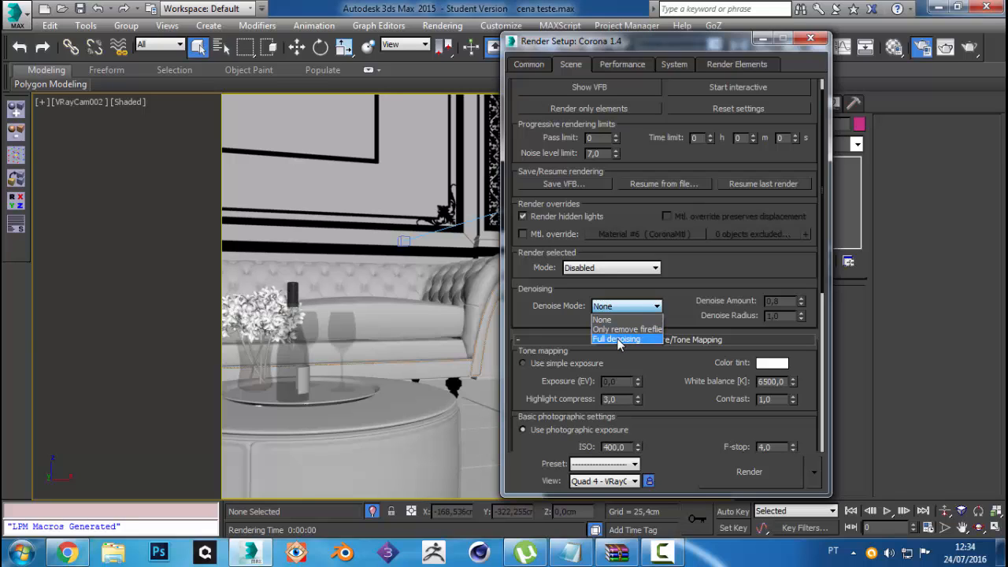
pyautogui.click(619, 340)
# Set the scene's denoise amount to 0,0.
pyautogui.press('Tab')
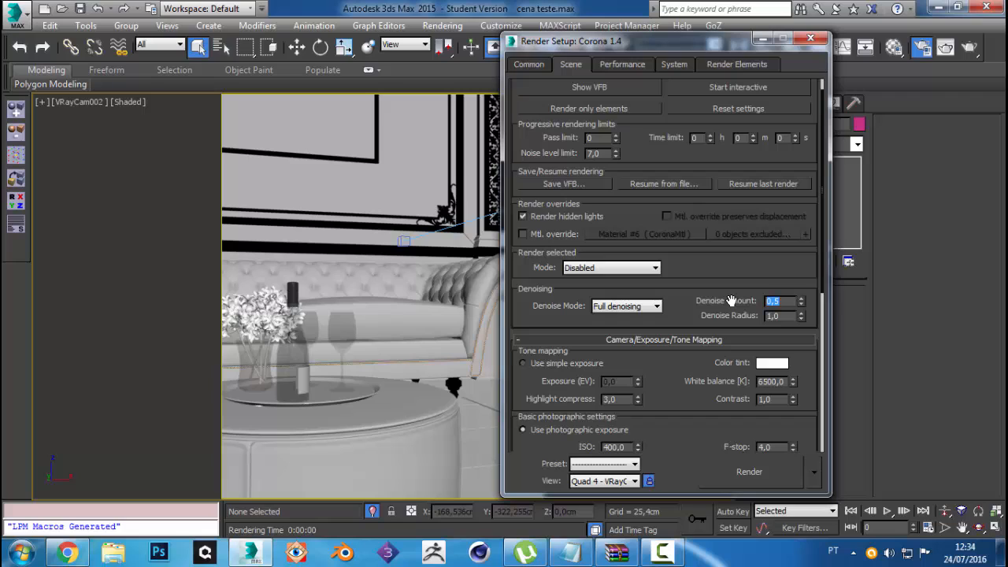
pyautogui.click(750, 273)
pyautogui.moveTo(786, 302); pyautogui.dragTo(718, 301)
pyautogui.moveTo(734, 273)
pyautogui.mouseDown()
pyautogui.moveTo(729, 313)
pyautogui.moveTo(731, 275)
pyautogui.mouseUp()
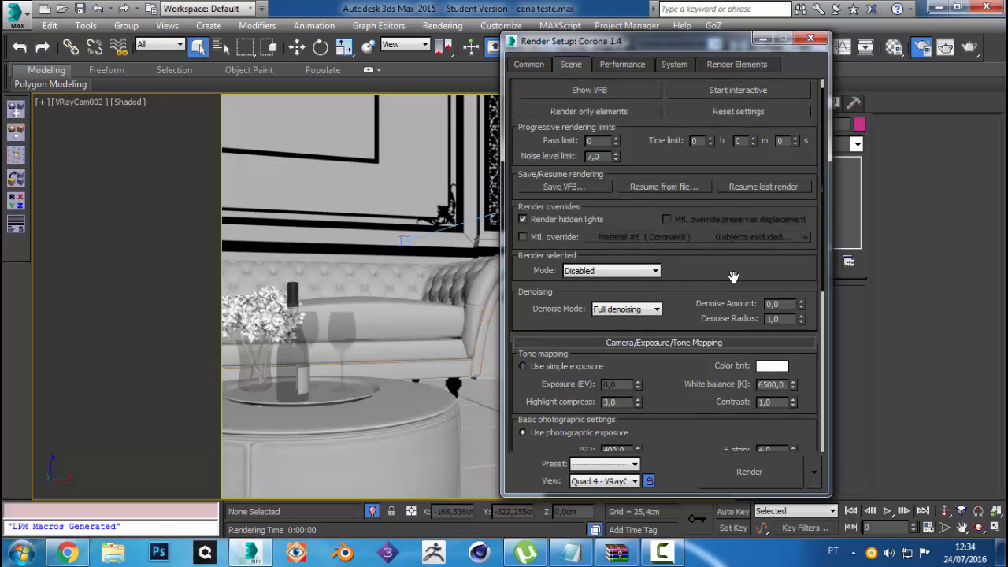
# Review the CShading_Beauty render element's parameters and the scene's denoising settings, keeping the render setup clear of the camera view.
pyautogui.click(718, 64)
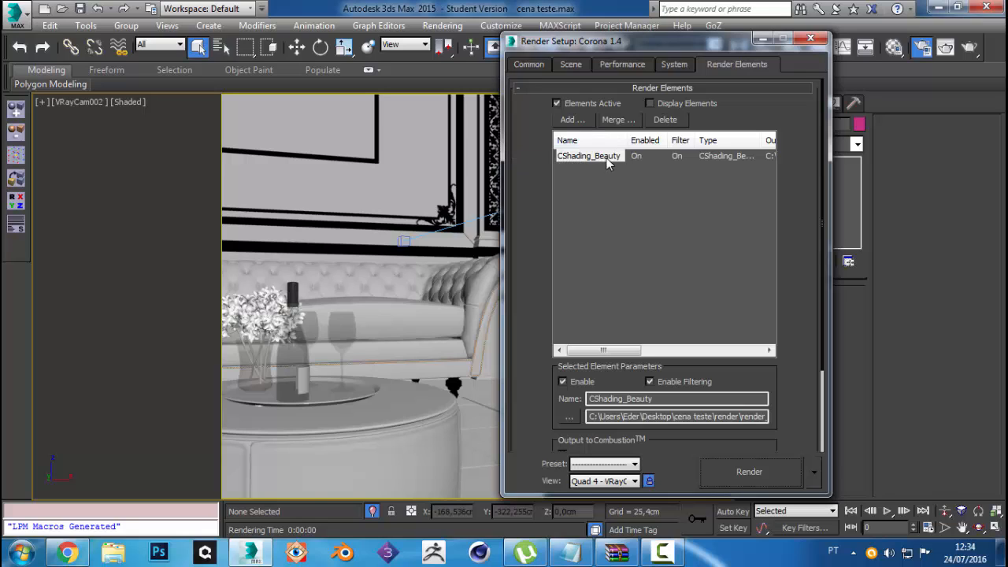
pyautogui.scroll(-3, 799, 275)
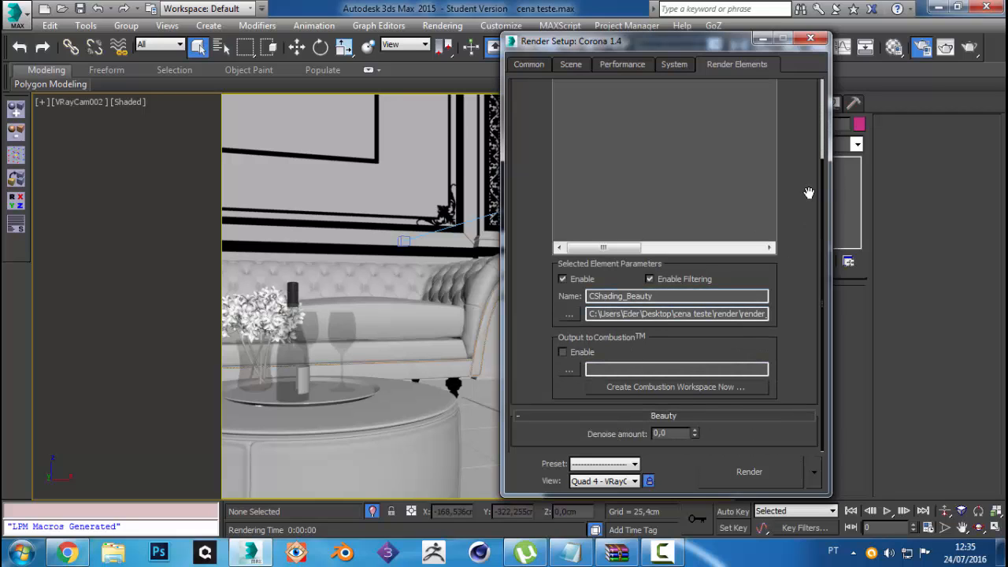
pyautogui.moveTo(804, 209); pyautogui.dragTo(796, 161)
pyautogui.moveTo(533, 162); pyautogui.dragTo(537, 244)
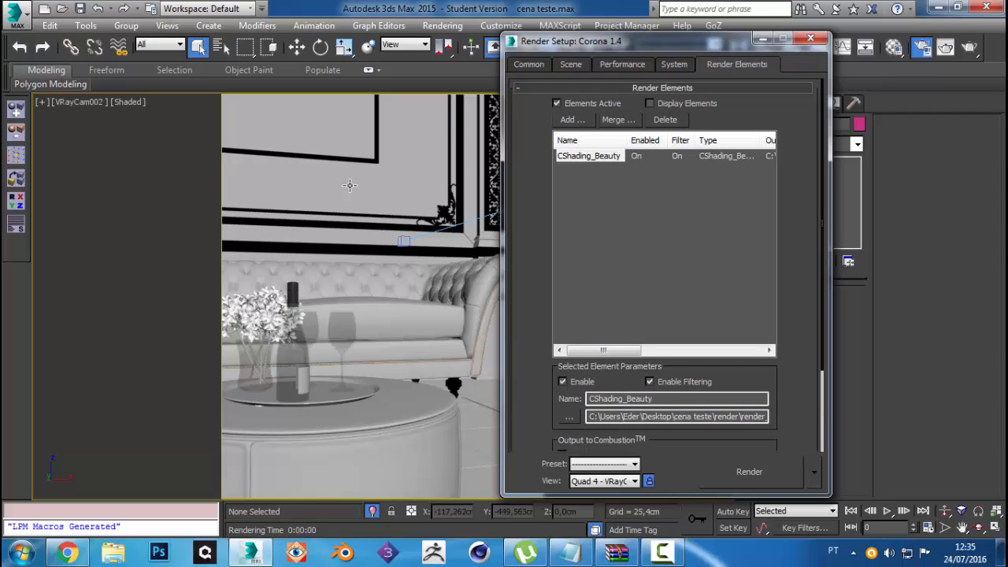
pyautogui.moveTo(625, 45); pyautogui.dragTo(710, 49)
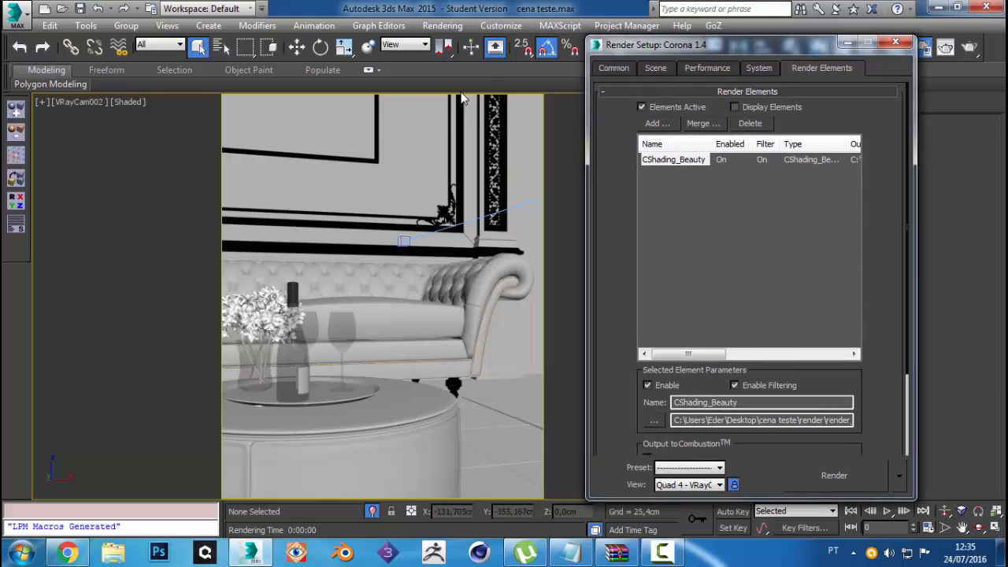
pyautogui.click(656, 69)
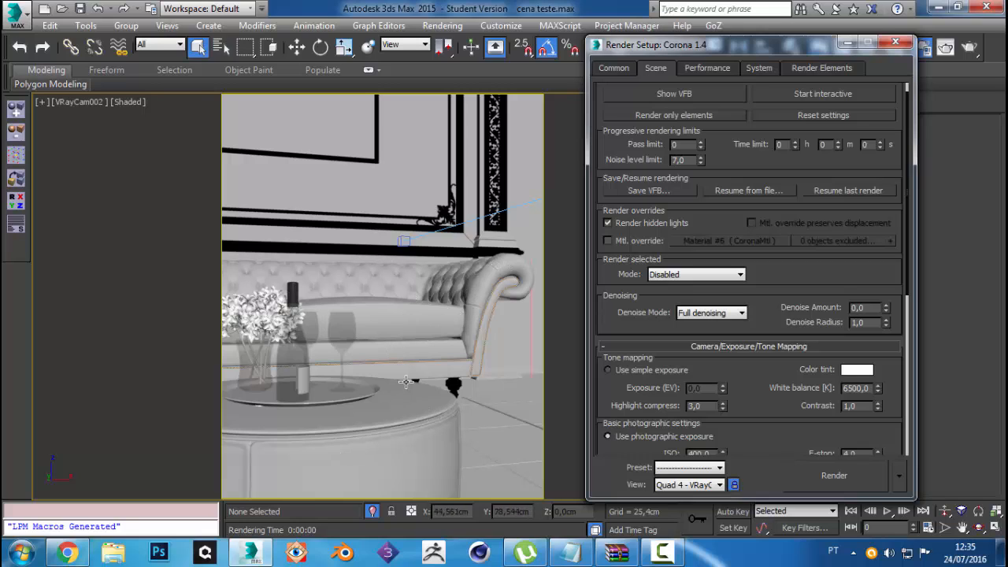
# Try denoise amounts of 0,2 and 0,5 on the existing CShading_Beauty render element.
pyautogui.click(823, 69)
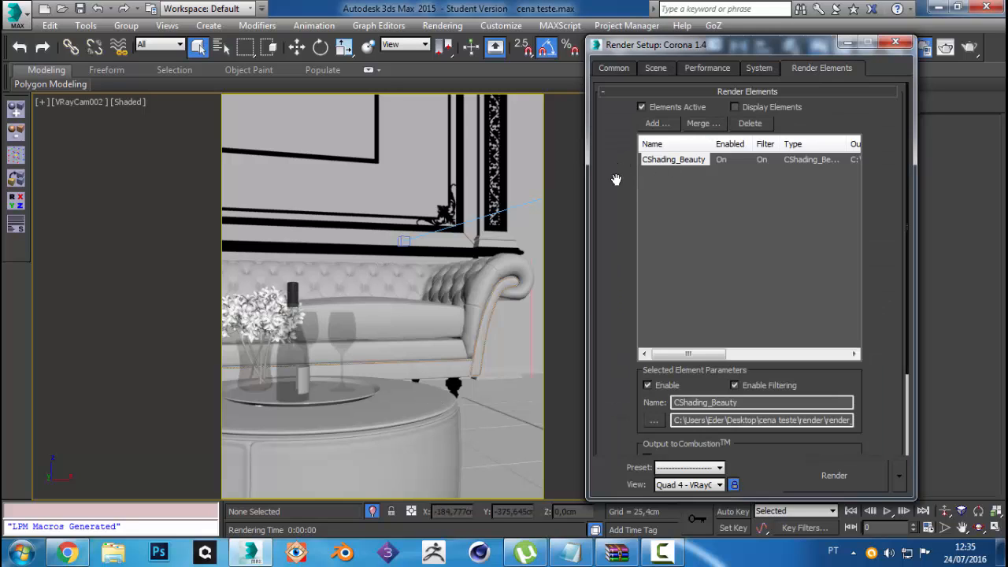
pyautogui.moveTo(616, 219); pyautogui.dragTo(630, 178)
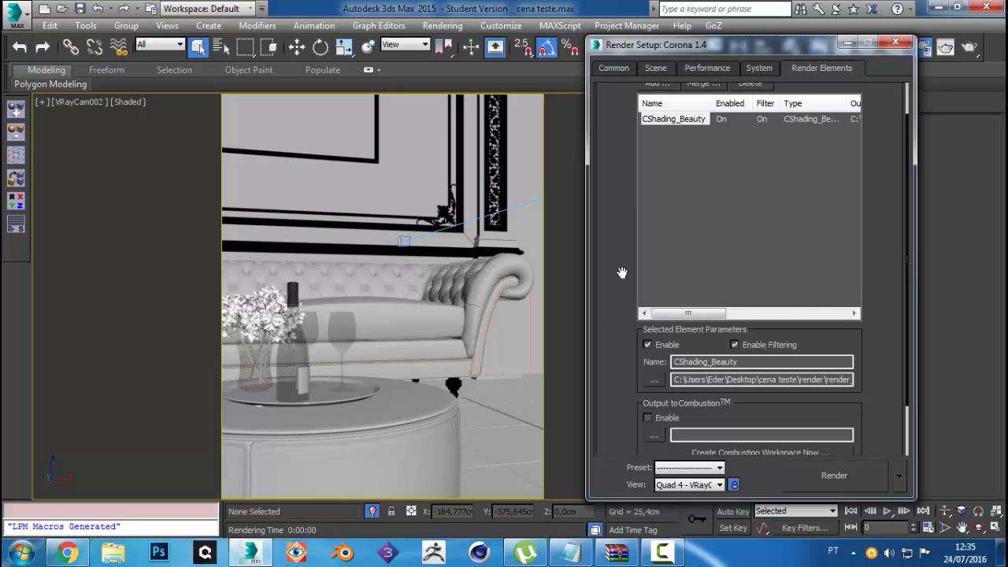
pyautogui.scroll(-2, 620, 273)
pyautogui.scroll(-1, 877, 348)
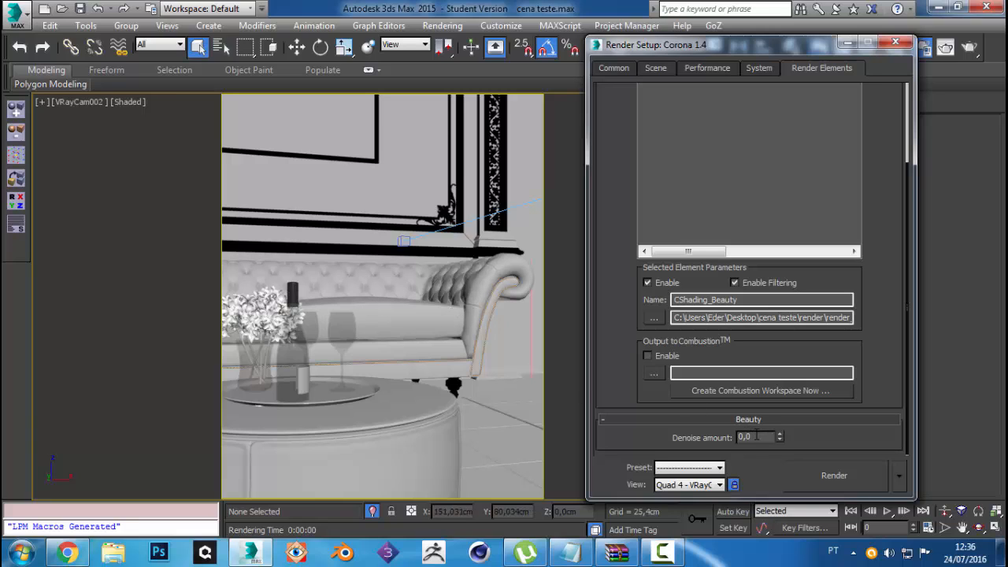
pyautogui.write('0,2')
pyautogui.press('Return')
pyautogui.write('0,5')
pyautogui.press('Return')
pyautogui.scroll(2, 622, 218)
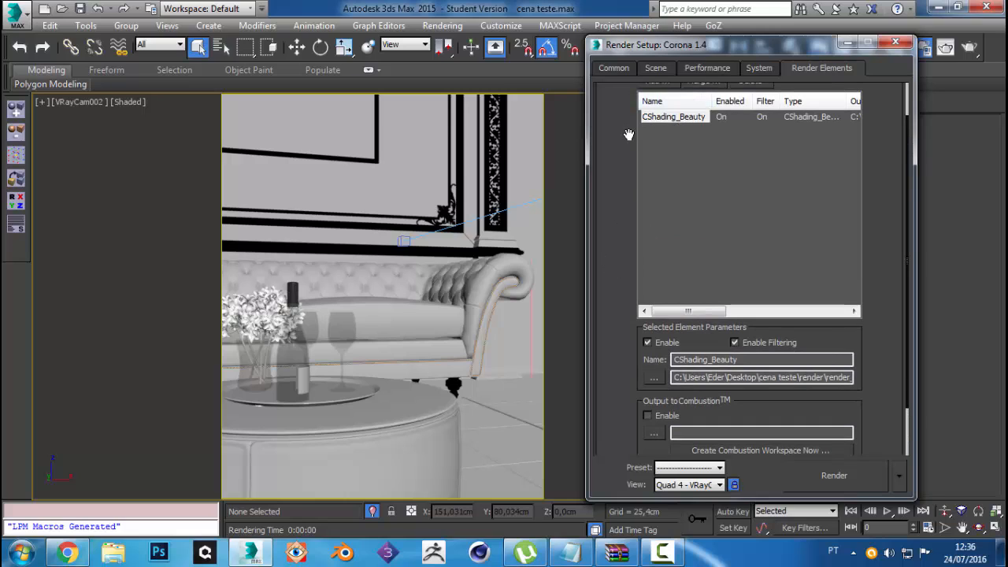
pyautogui.scroll(-2, 884, 354)
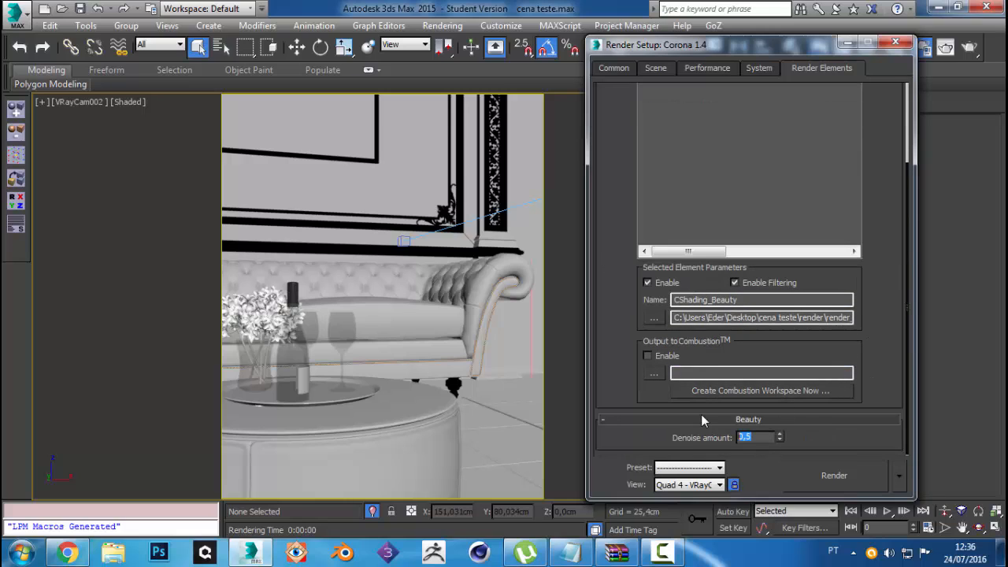
pyautogui.scroll(3, 653, 150)
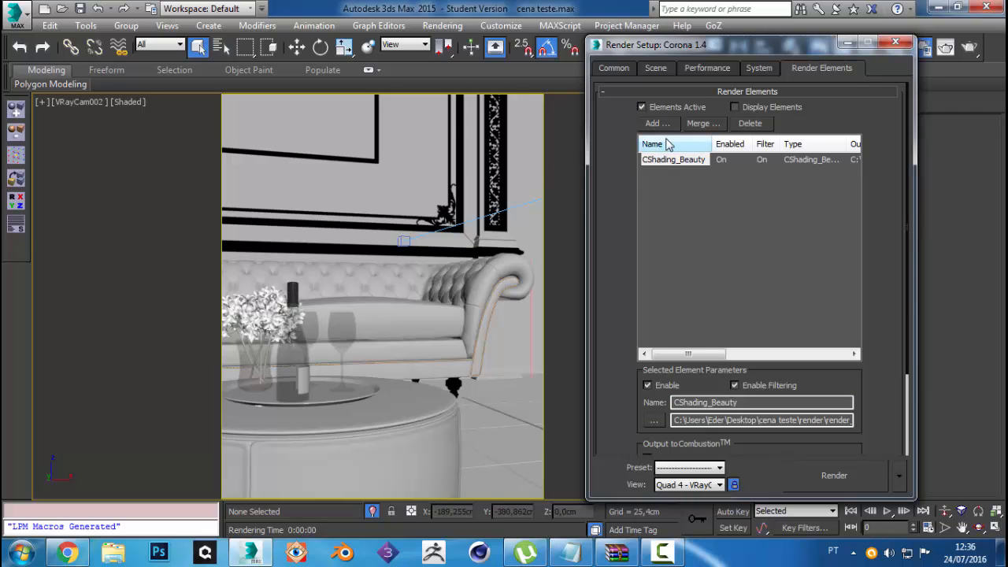
# Add a second CShading_Beauty render element and check the first element's denoise amount.
pyautogui.click(657, 124)
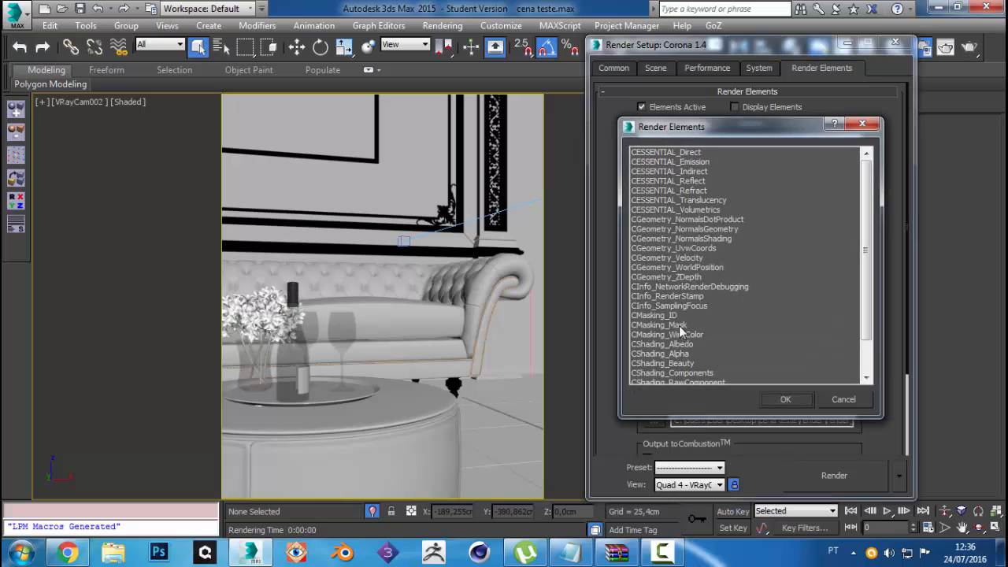
pyautogui.doubleClick(677, 363)
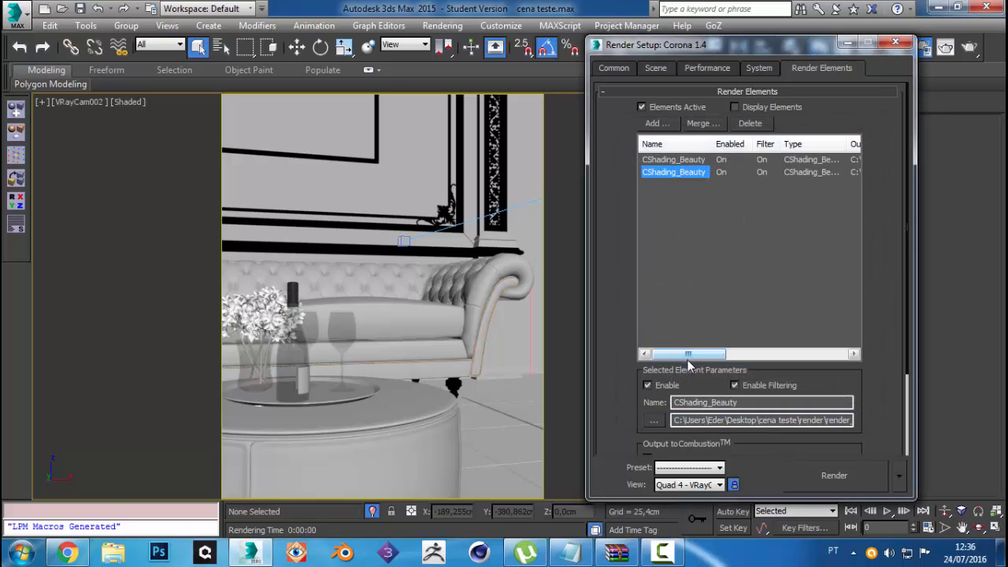
pyautogui.click(693, 160)
pyautogui.moveTo(897, 276); pyautogui.dragTo(873, 387)
# Set the second CShading_Beauty render element's denoise amount to 0,5.
pyautogui.click(685, 173)
pyautogui.moveTo(858, 274); pyautogui.dragTo(873, 150)
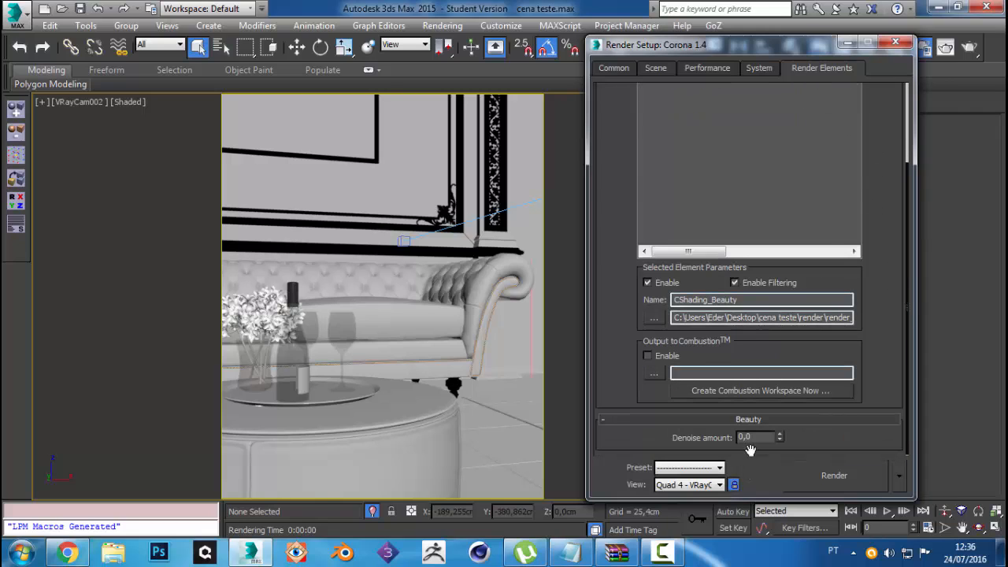
pyautogui.press('BackSpace')
pyautogui.write('5')
pyautogui.press('Return')
pyautogui.moveTo(621, 362); pyautogui.dragTo(626, 520)
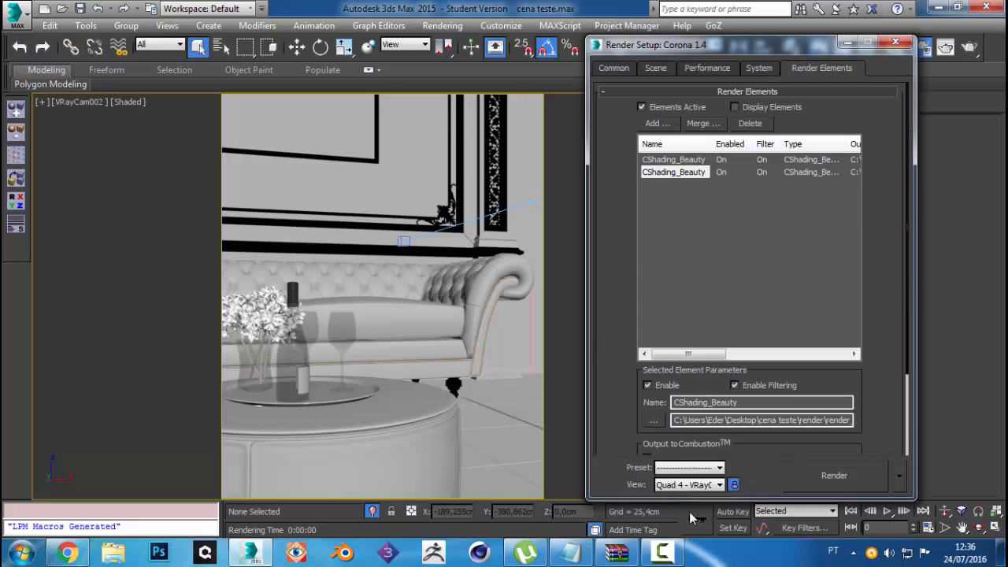
# Render the camera view with both CShading_Beauty elements and reposition the Corona frame buffer.
pyautogui.click(653, 162)
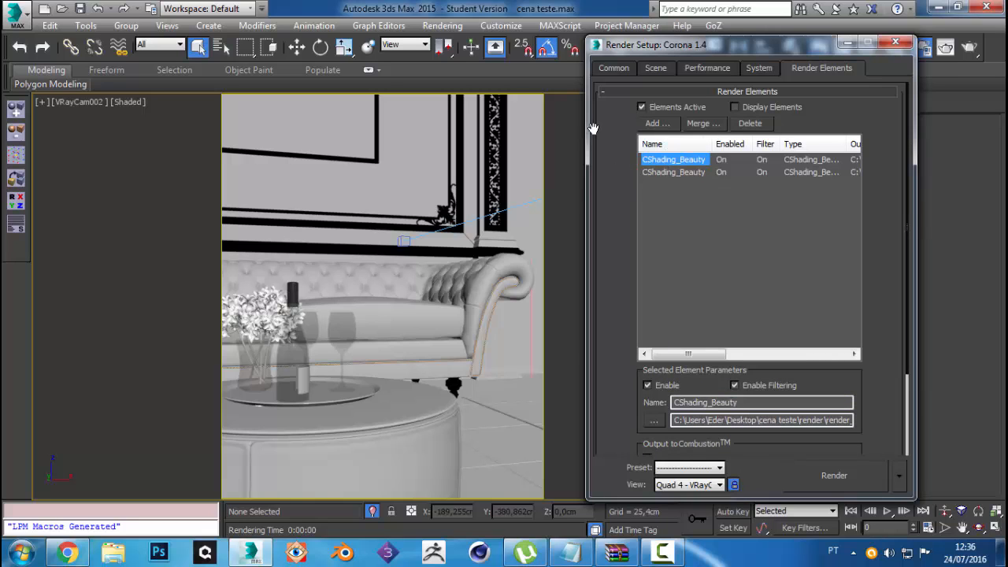
pyautogui.click(842, 474)
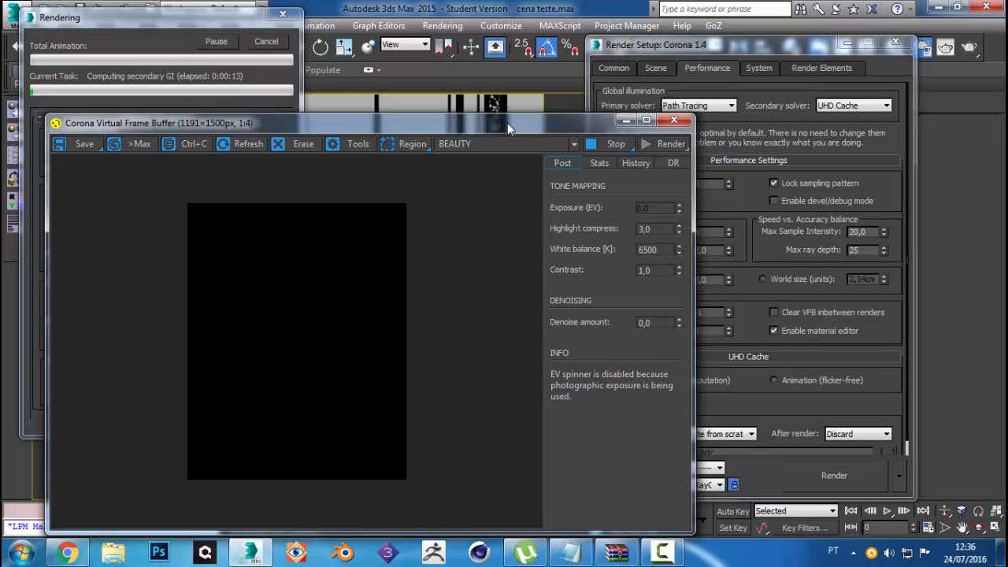
pyautogui.moveTo(500, 123); pyautogui.dragTo(464, 120)
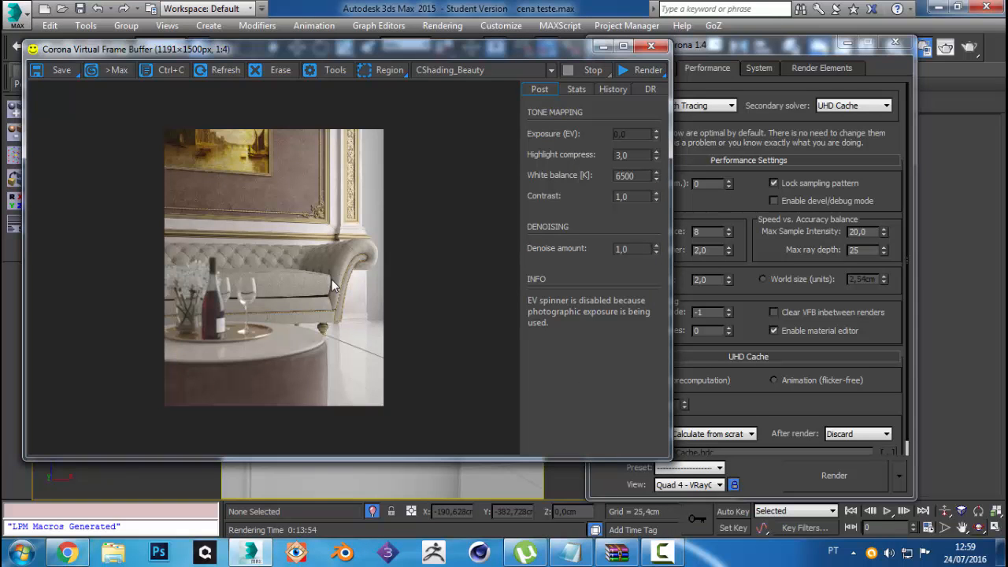
# Lower the frame buffer's denoise amount to 0,0 for the BEAUTY image and examine the sofa up close.
pyautogui.scroll(2, 332, 279)
pyautogui.scroll(-2, 331, 279)
pyautogui.moveTo(656, 250); pyautogui.dragTo(649, 343)
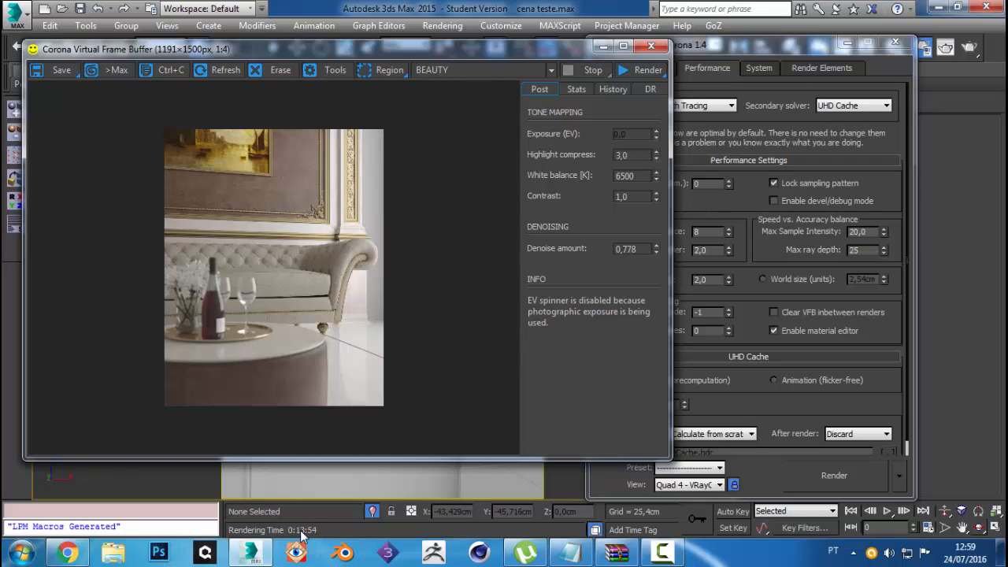
pyautogui.moveTo(653, 274); pyautogui.dragTo(653, 342)
pyautogui.moveTo(641, 249); pyautogui.dragTo(568, 249)
pyautogui.write('0')
pyautogui.press('Return')
pyautogui.scroll(1, 270, 323)
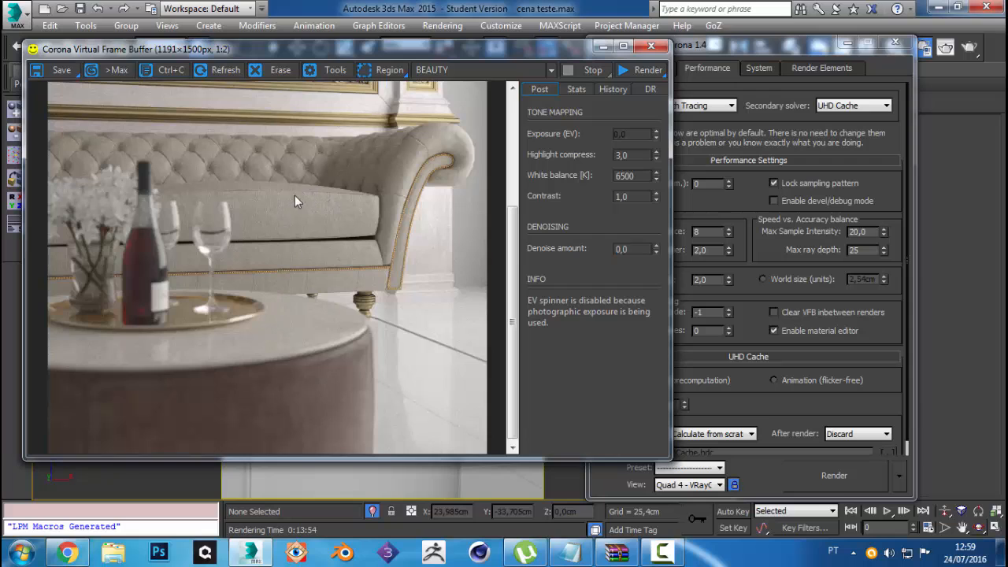
pyautogui.moveTo(295, 196); pyautogui.dragTo(285, 251)
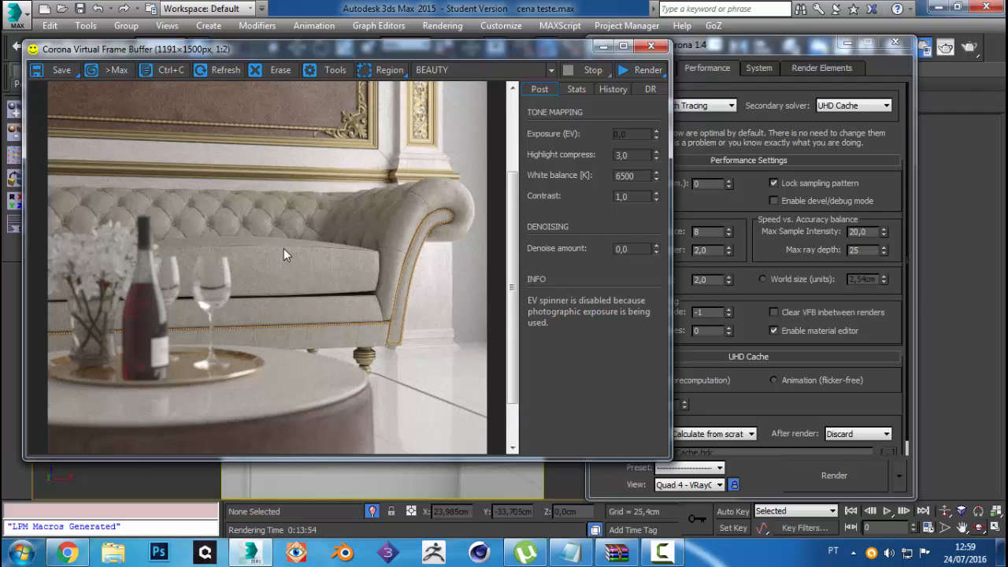
# Set the frame buffer's denoise amount to 1,0 for the BEAUTY image.
pyautogui.moveTo(633, 247); pyautogui.dragTo(546, 248)
pyautogui.write('1')
pyautogui.press('Return')
# Examine the fully denoised wall texture and the area around the picture frame up close.
pyautogui.scroll(-1, 430, 252)
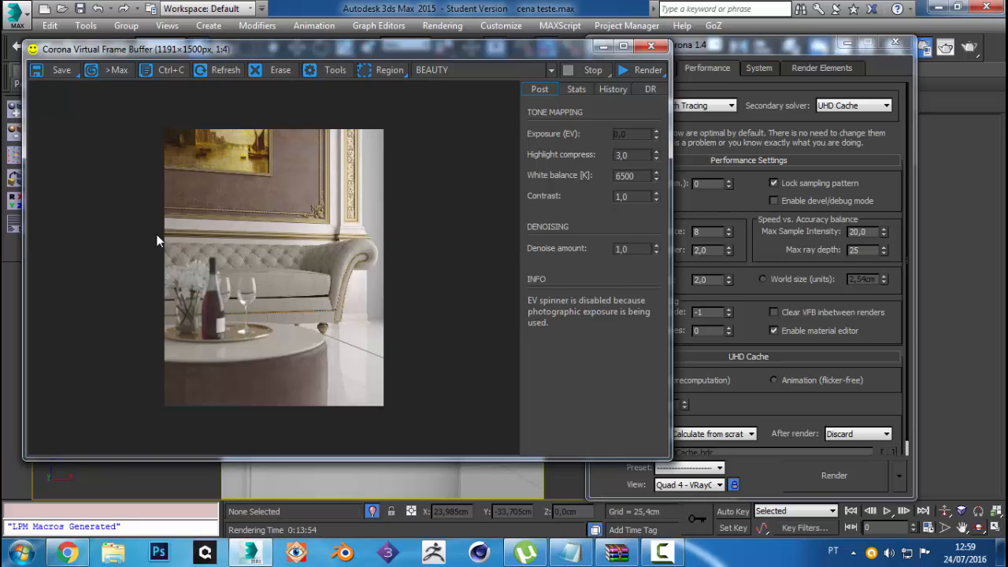
pyautogui.scroll(3, 273, 192)
pyautogui.moveTo(273, 191); pyautogui.dragTo(296, 337)
pyautogui.moveTo(296, 330); pyautogui.dragTo(277, 287, button='middle')
pyautogui.scroll(-1, 291, 315)
pyautogui.scroll(1, 277, 288)
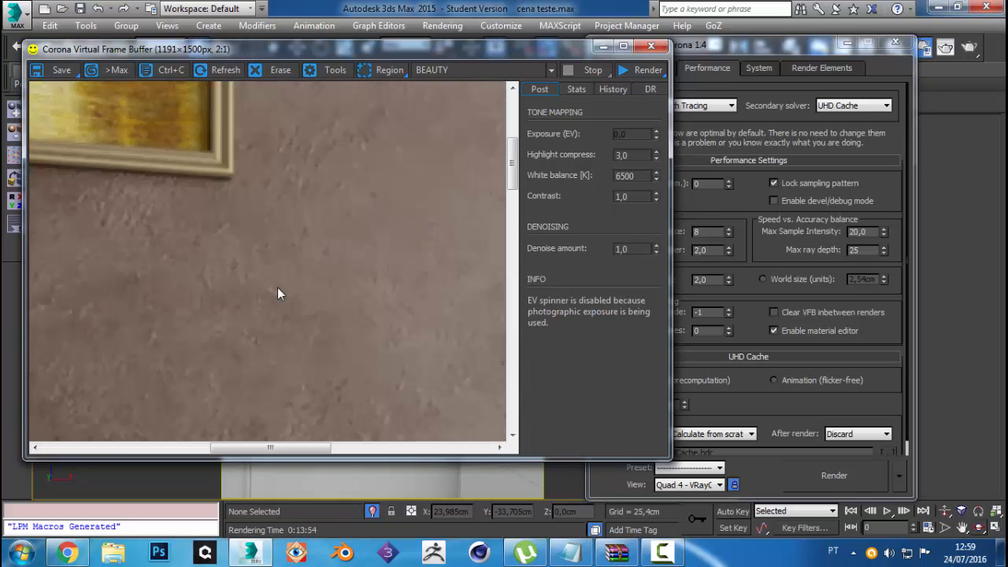
pyautogui.scroll(-1, 212, 240)
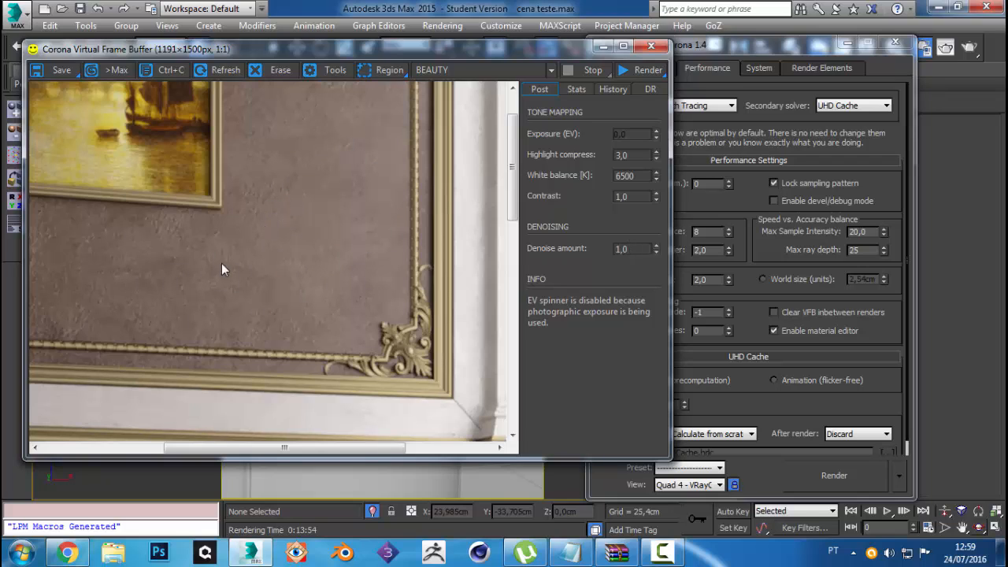
# Check the passes available in the frame buffer and compare the denoise amounts of the two CShading_Beauty render elements.
pyautogui.click(555, 69)
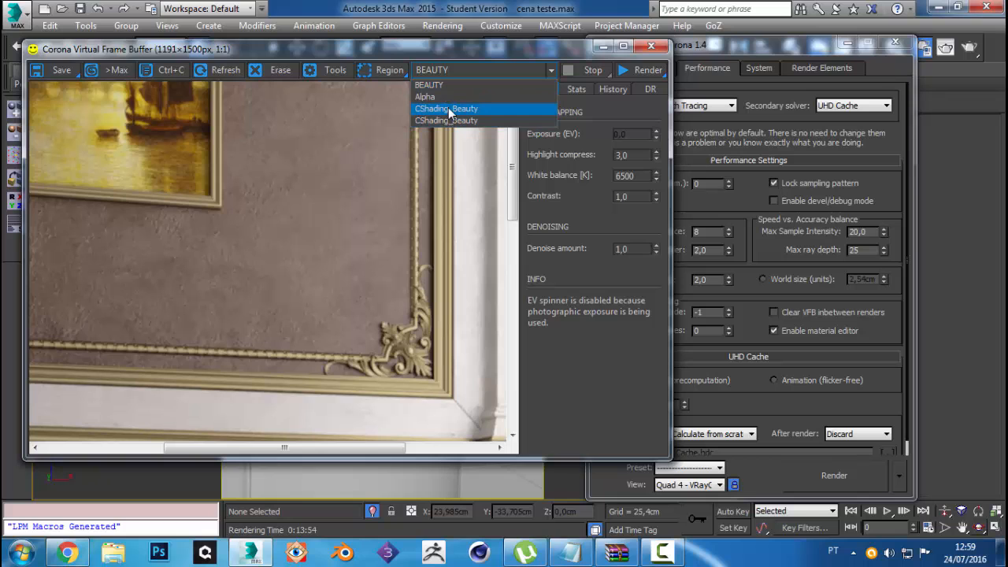
pyautogui.click(775, 49)
pyautogui.click(830, 69)
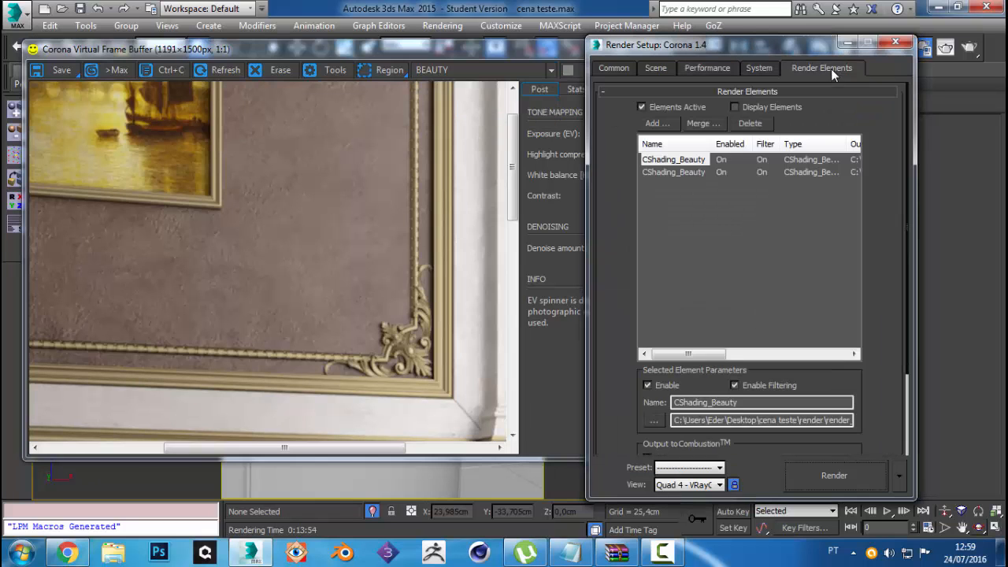
pyautogui.moveTo(713, 54); pyautogui.dragTo(789, 51)
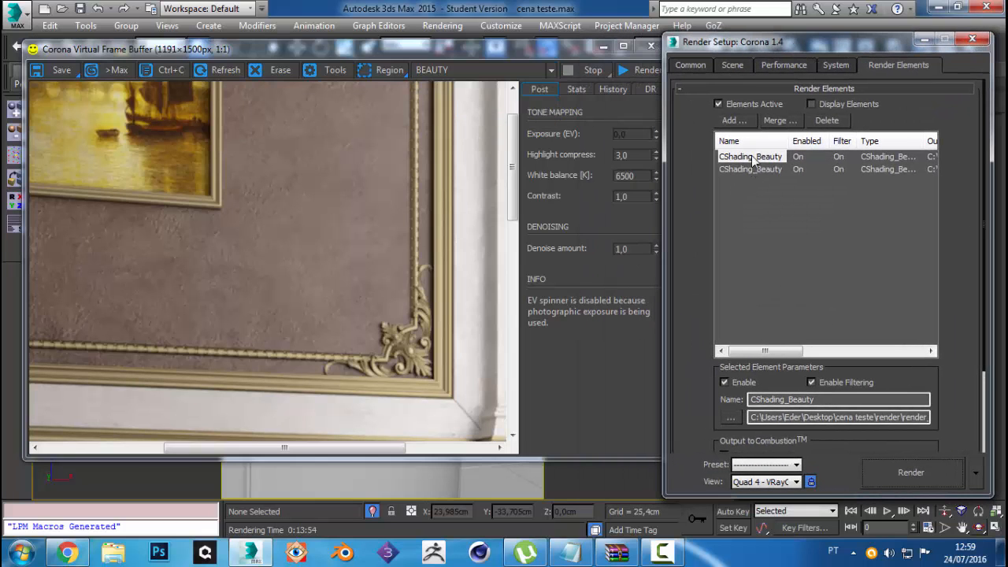
pyautogui.moveTo(949, 314); pyautogui.dragTo(947, 157)
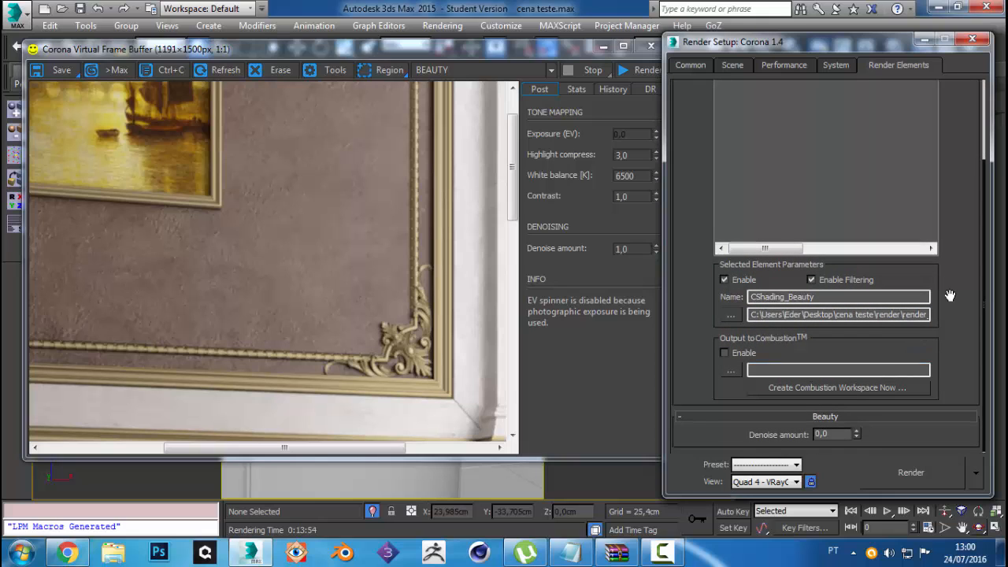
pyautogui.moveTo(949, 297); pyautogui.dragTo(949, 437)
pyautogui.click(752, 168)
pyautogui.moveTo(957, 268); pyautogui.dragTo(959, 149)
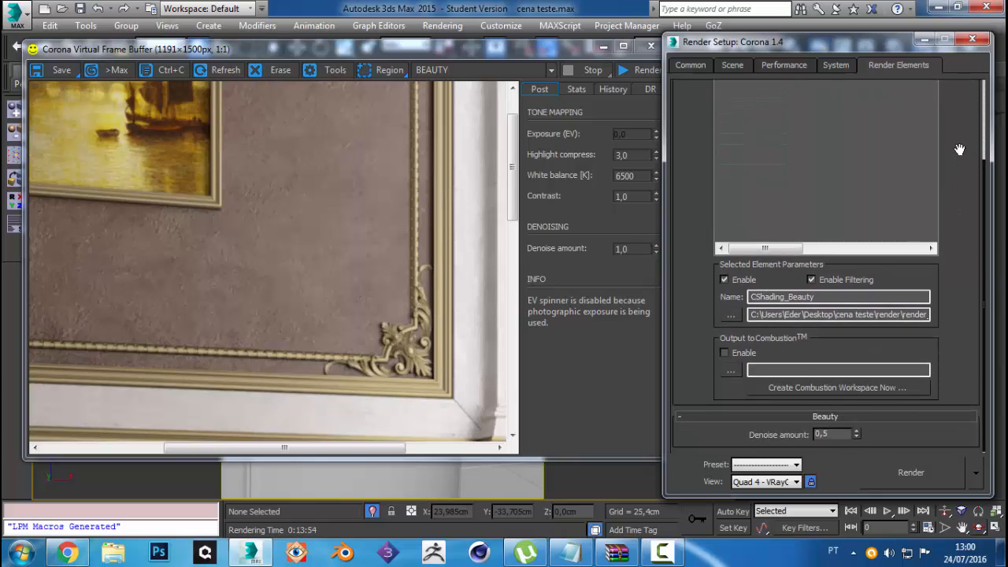
# Display the first and second CShading_Beauty passes in turn and compare the wall texture around the picture frame.
pyautogui.click(564, 66)
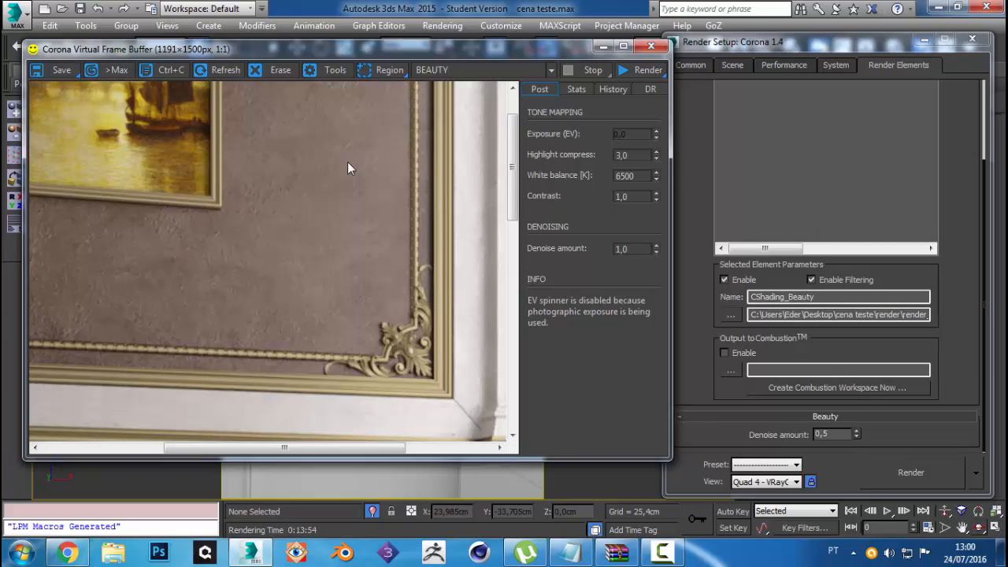
pyautogui.click(551, 70)
pyautogui.click(487, 115)
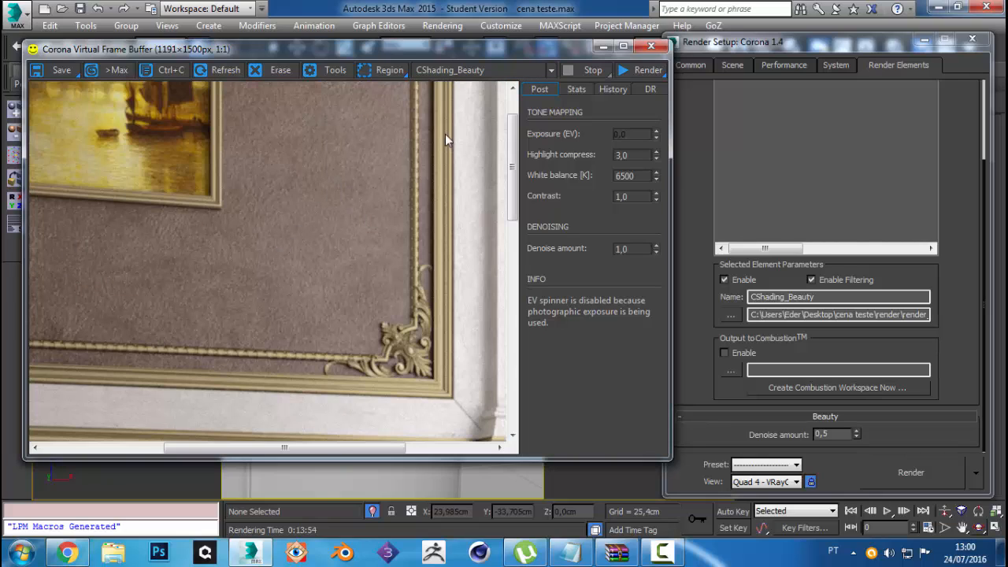
pyautogui.click(541, 76)
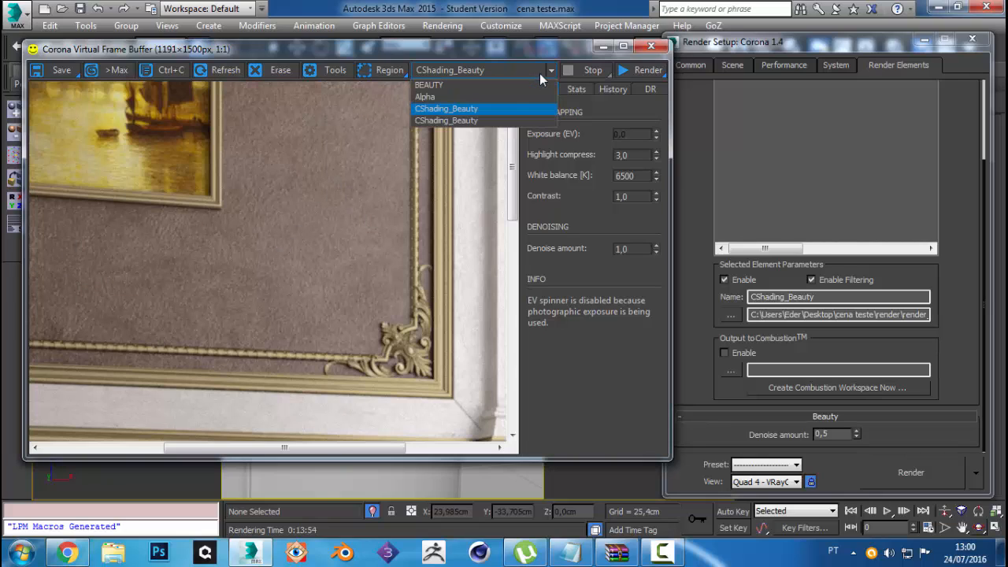
pyautogui.click(464, 120)
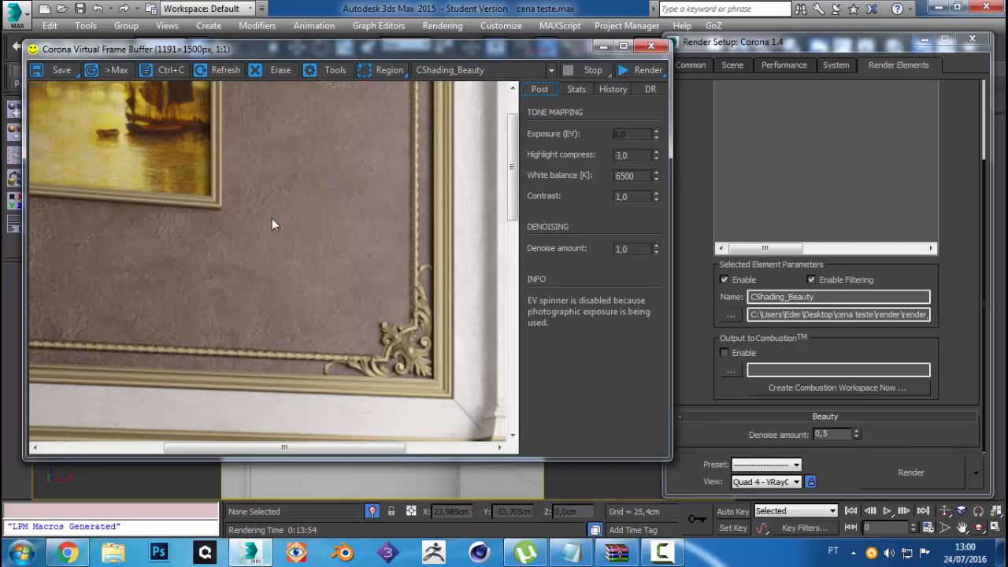
pyautogui.scroll(-1, 274, 219)
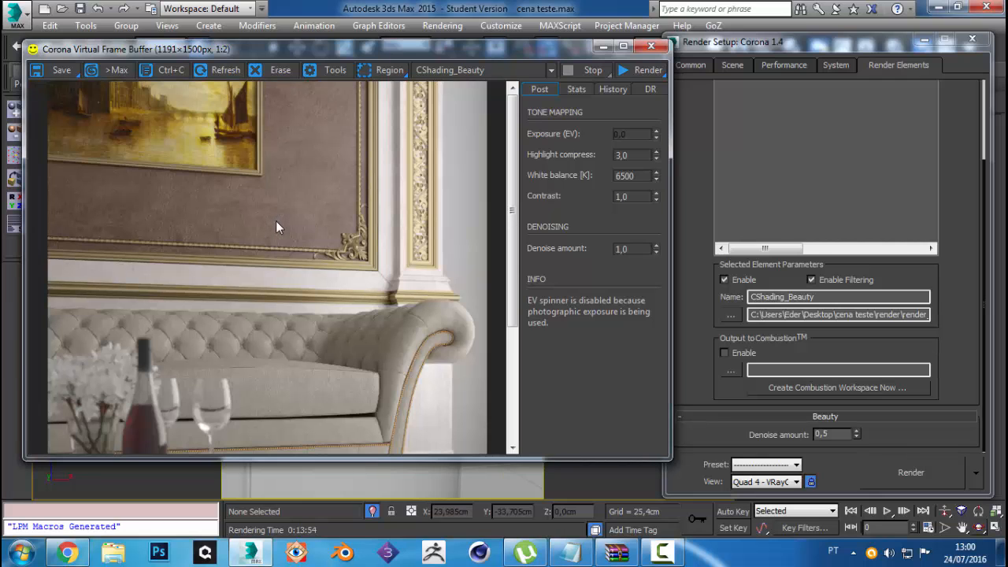
pyautogui.scroll(1, 215, 205)
pyautogui.scroll(-1, 215, 205)
# Return to the first CShading_Beauty pass and examine its wall texture and sofa up close.
pyautogui.click(518, 72)
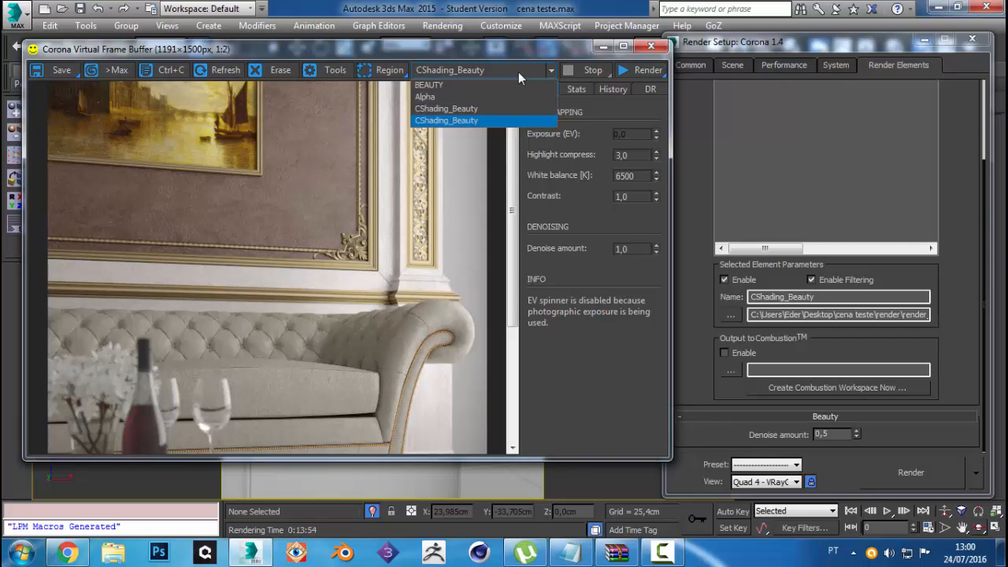
pyautogui.click(464, 110)
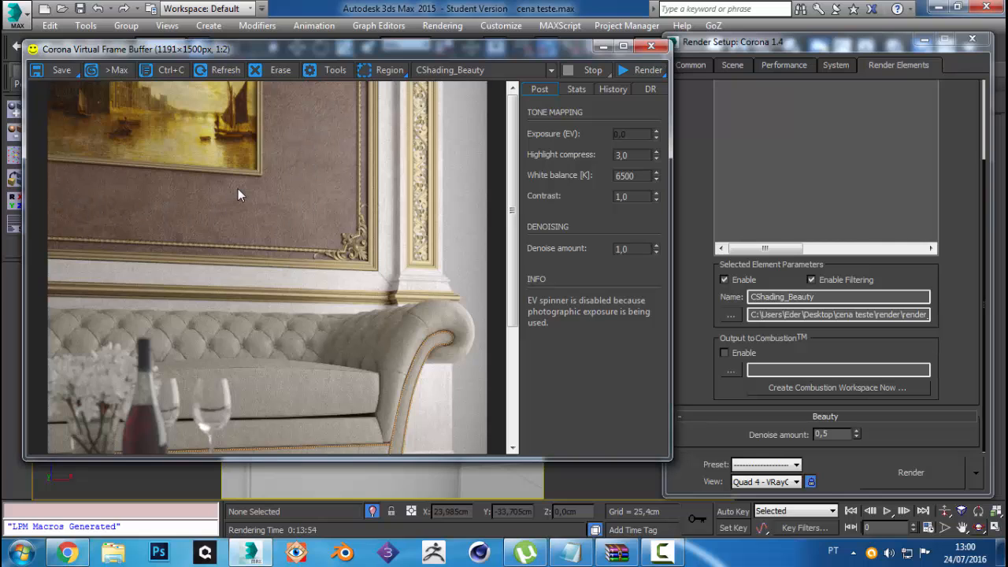
pyautogui.scroll(1, 238, 188)
pyautogui.moveTo(238, 188); pyautogui.dragTo(209, 249)
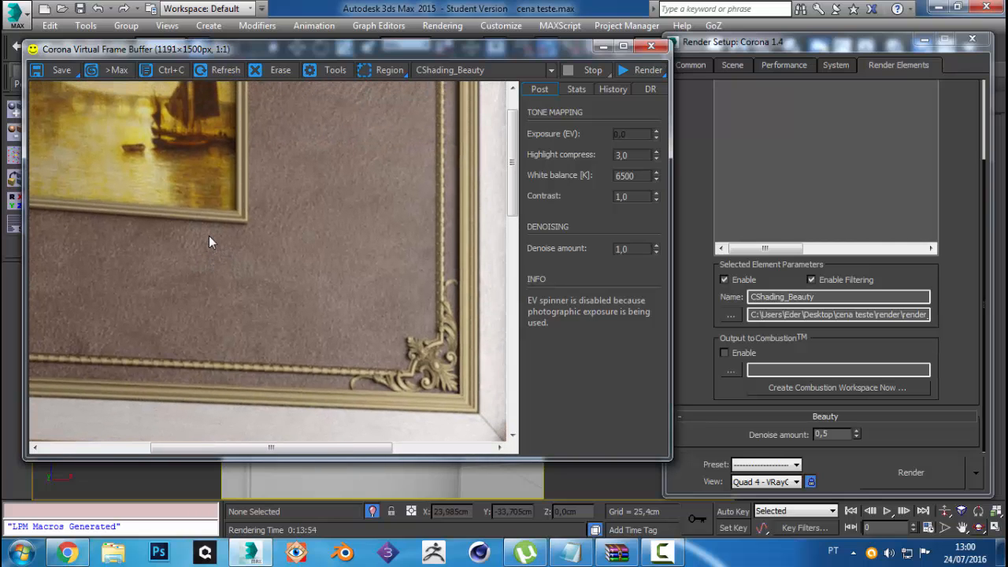
pyautogui.scroll(-1, 209, 242)
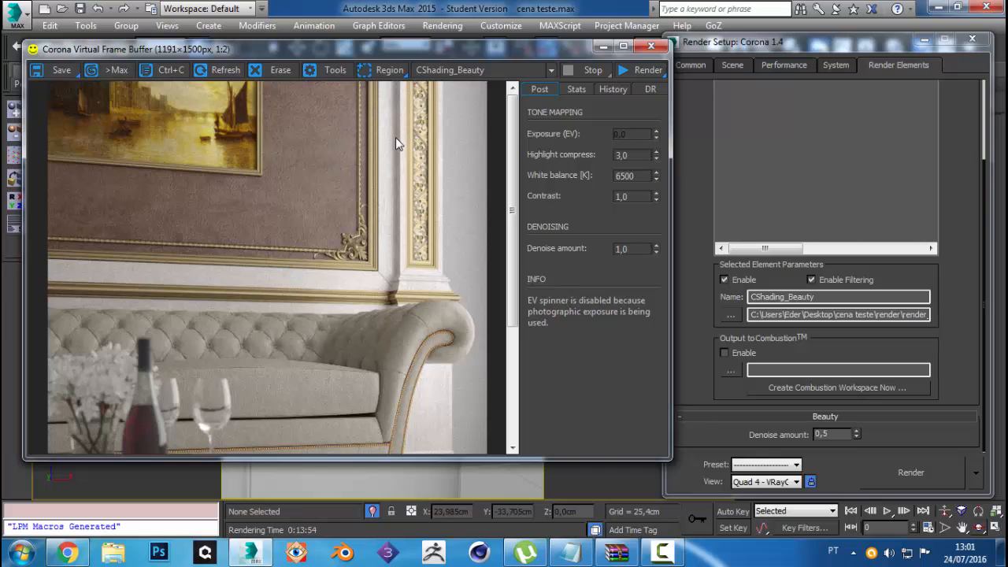
pyautogui.moveTo(319, 235)
pyautogui.mouseDown()
pyautogui.moveTo(346, 156)
pyautogui.moveTo(342, 259)
pyautogui.mouseUp()
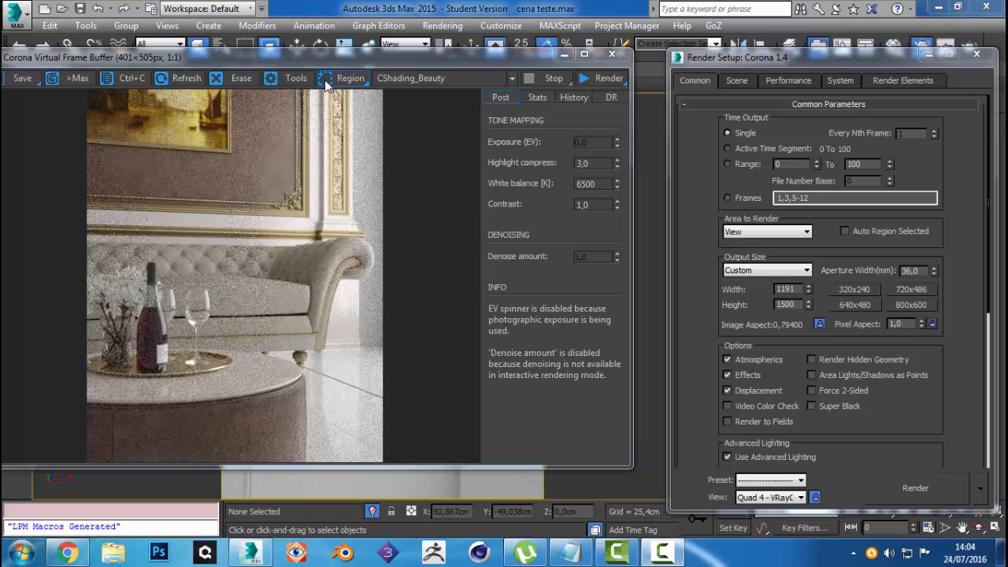
# Start the interactive render and draw a render region on the sofa's arm, moving it onto the round table's edge.
pyautogui.moveTo(339, 60); pyautogui.dragTo(373, 52)
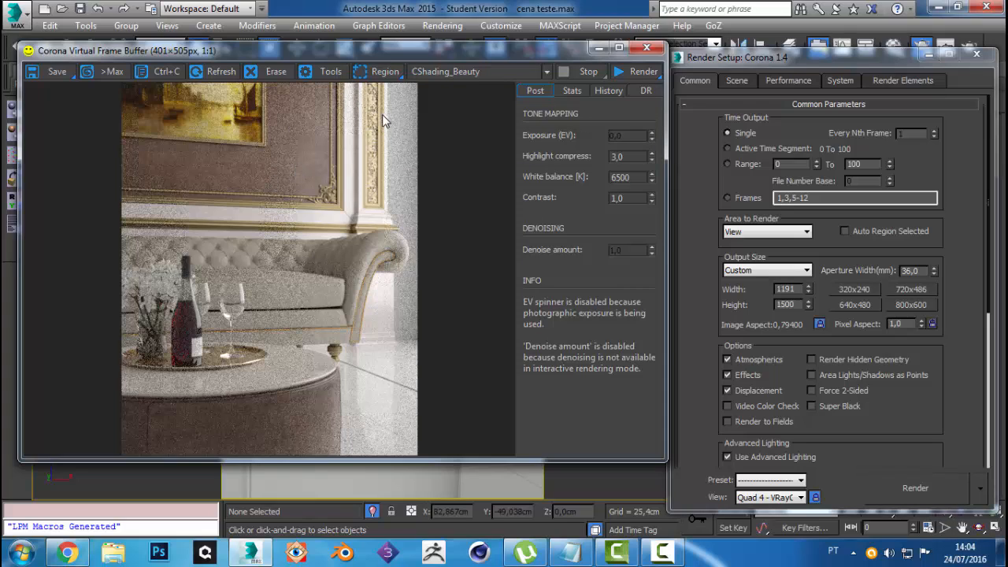
pyautogui.click(632, 72)
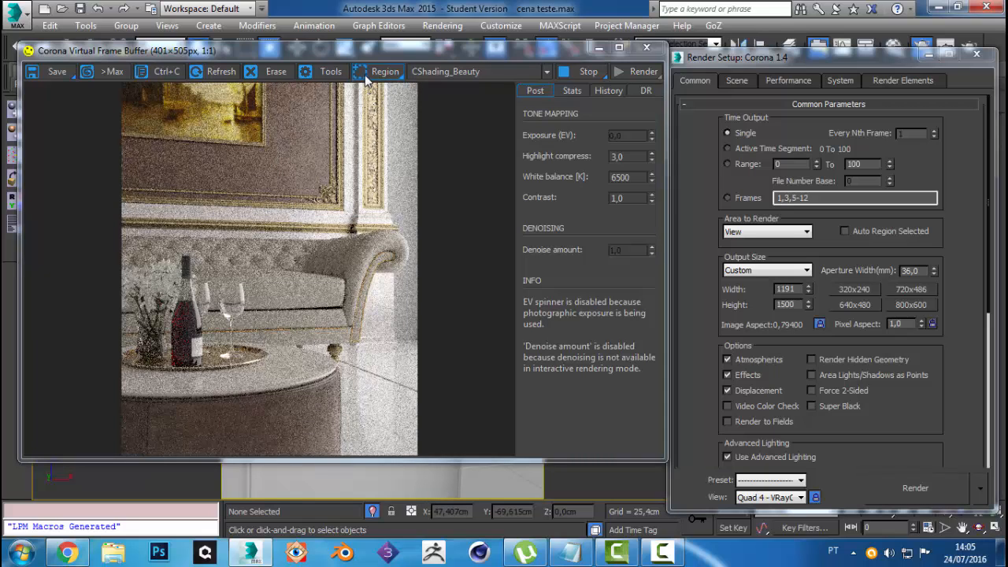
pyautogui.click(364, 75)
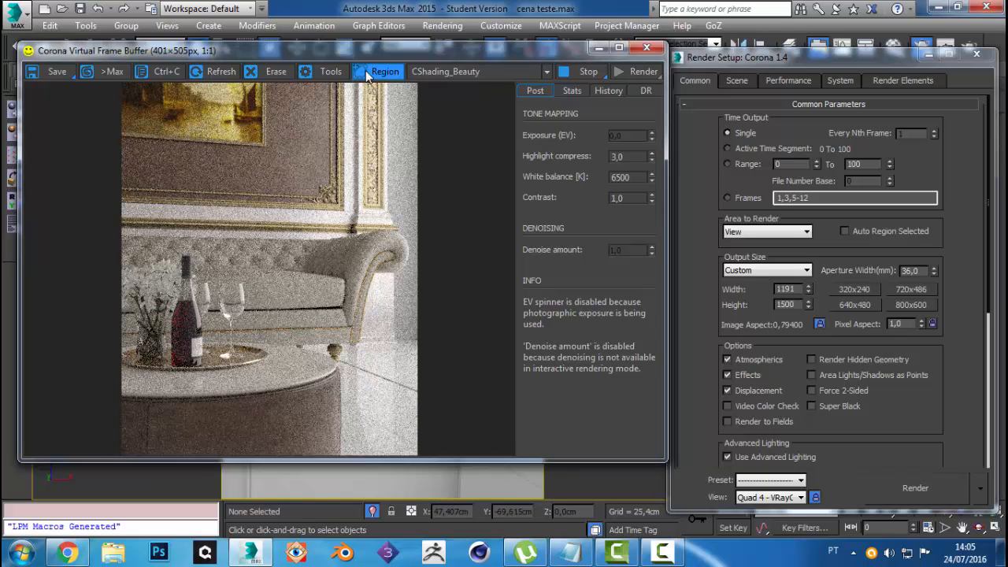
pyautogui.moveTo(379, 217); pyautogui.dragTo(288, 304)
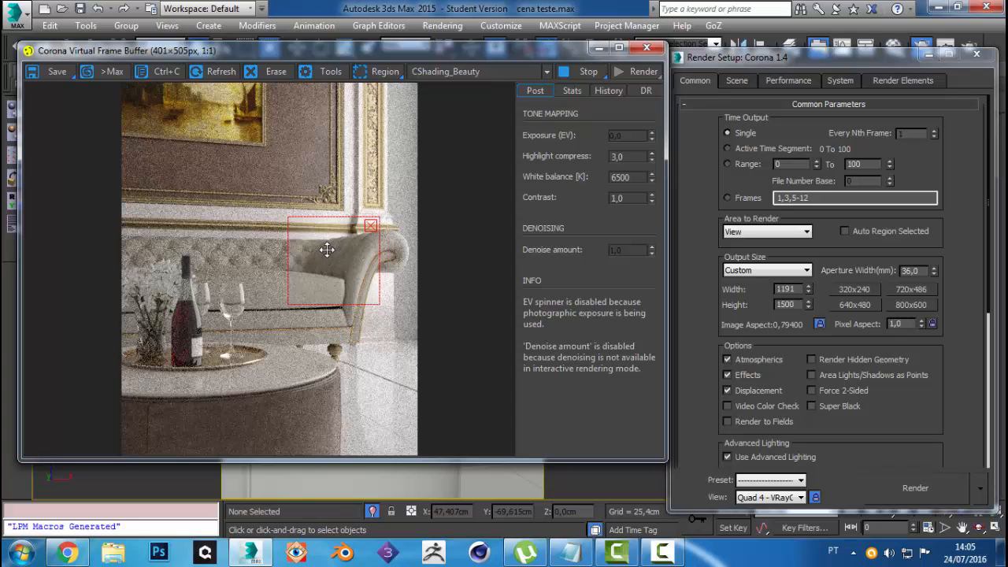
pyautogui.moveTo(328, 255); pyautogui.dragTo(305, 382)
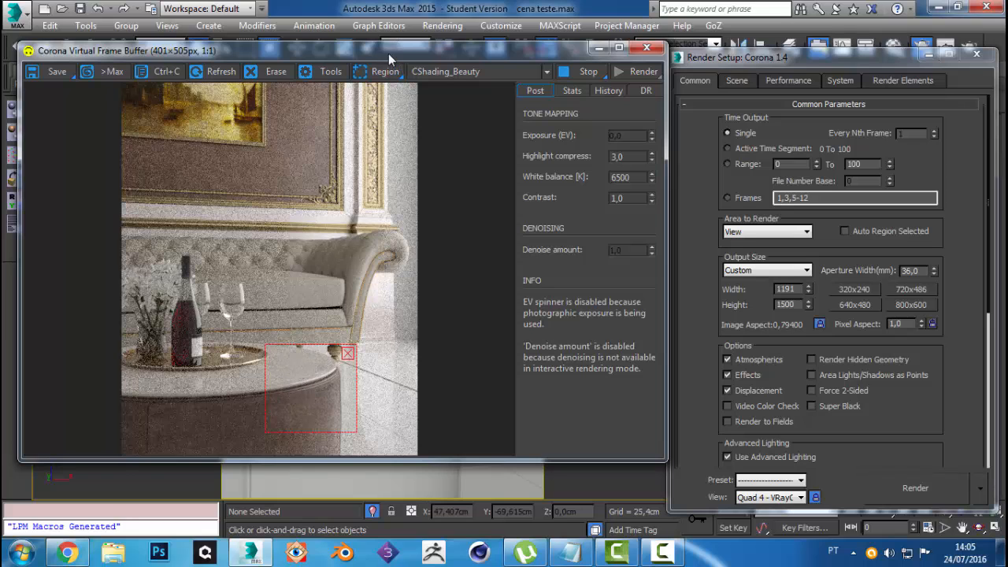
# Pick the round table's Multi/Sub-Object material into the Material Editor and disable the diffuse map of sub-material 17 - Default.
pyautogui.moveTo(394, 52); pyautogui.dragTo(357, 33)
pyautogui.click(895, 45)
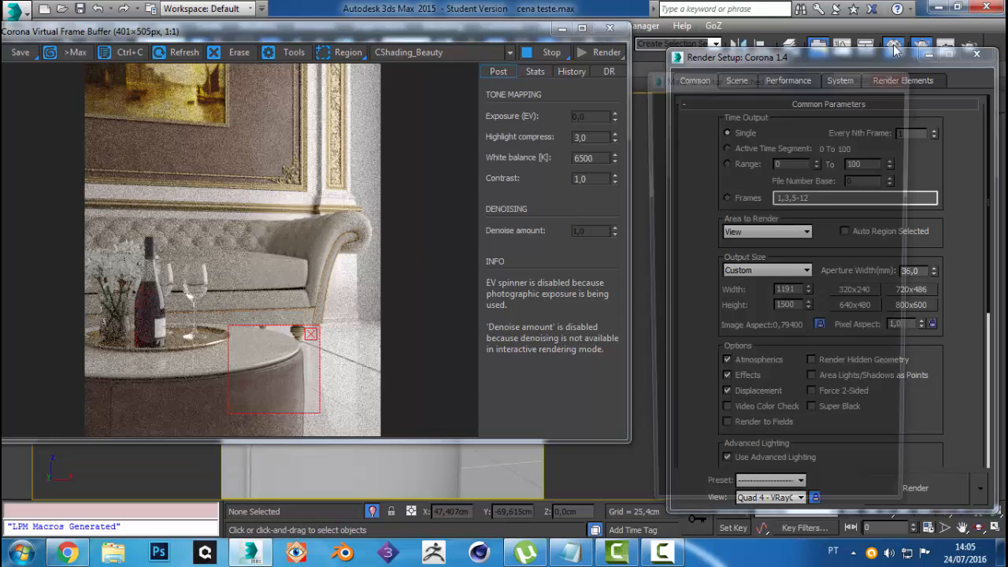
pyautogui.click(711, 299)
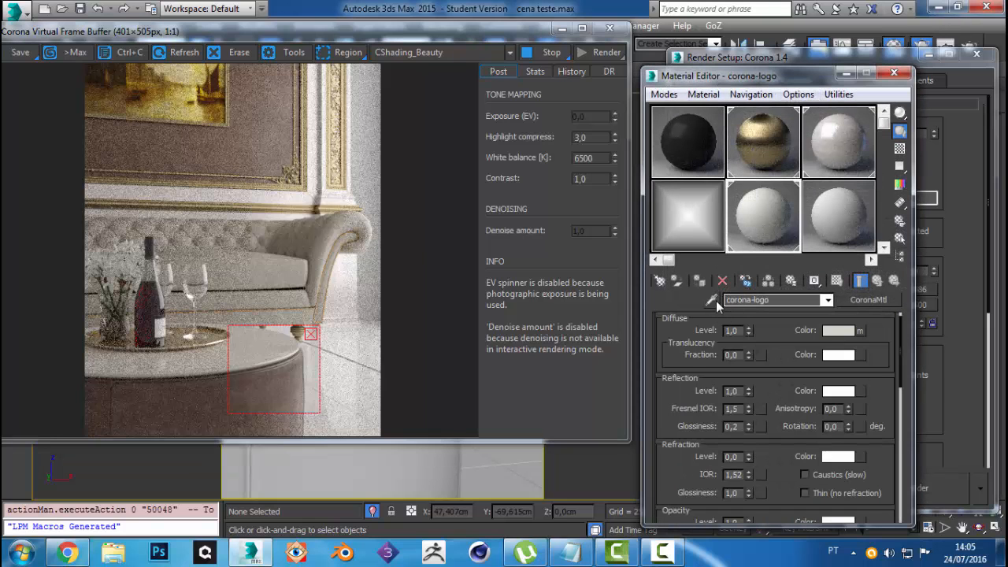
pyautogui.click(381, 461)
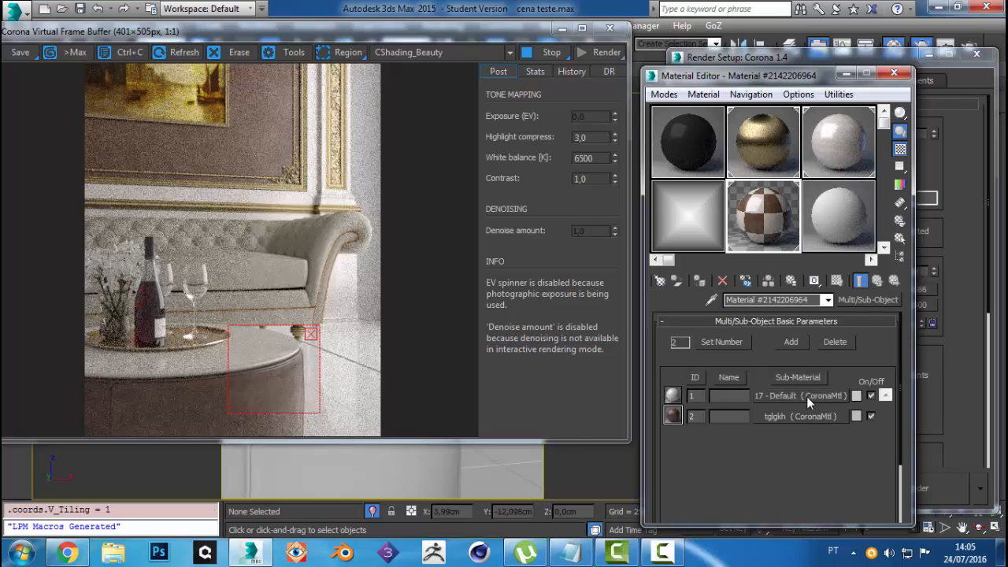
pyautogui.click(803, 395)
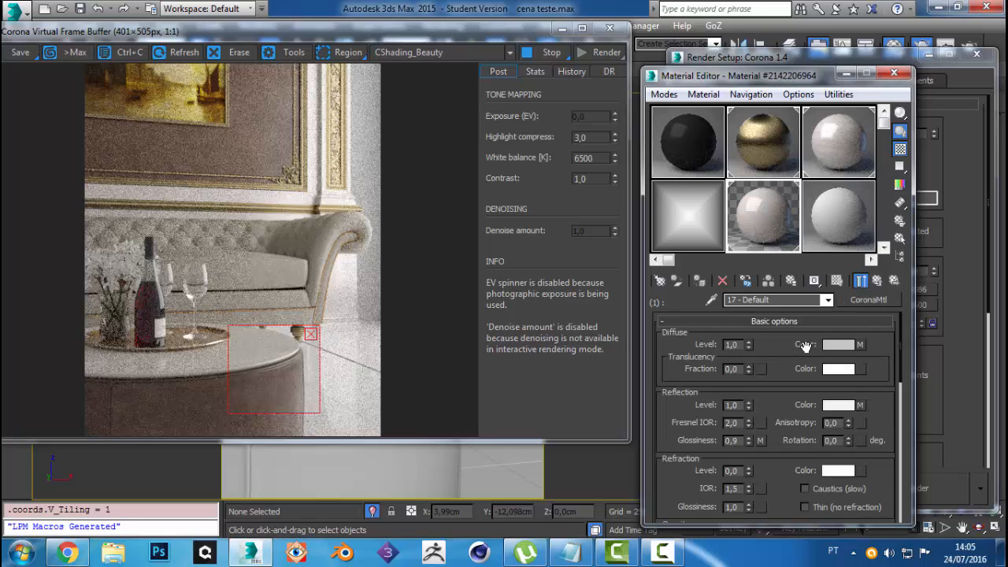
pyautogui.scroll(-10, 792, 378)
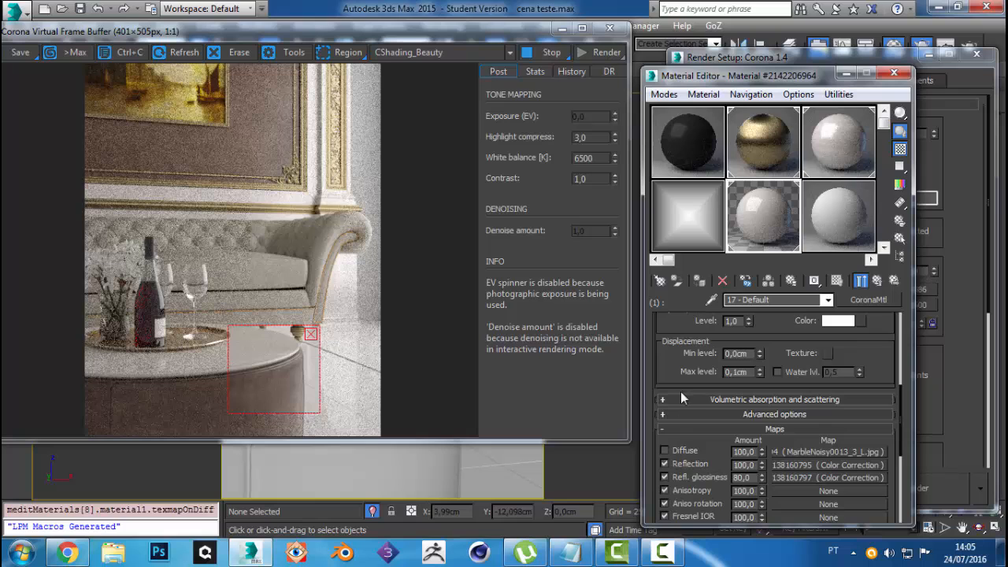
pyautogui.scroll(6, 679, 390)
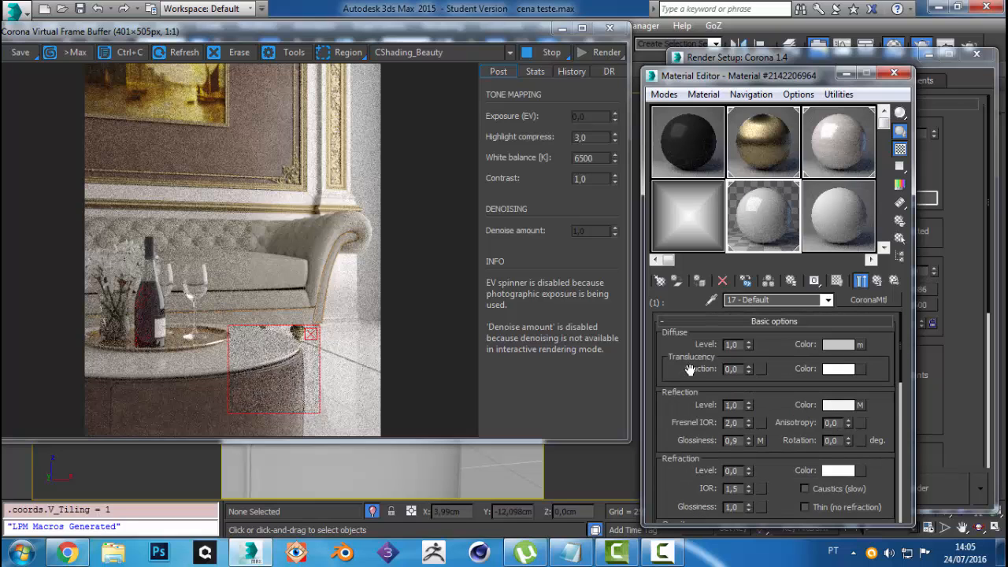
# Set the diffuse colour of 17 - Default to a fully saturated purple with hue 199.
pyautogui.click(850, 347)
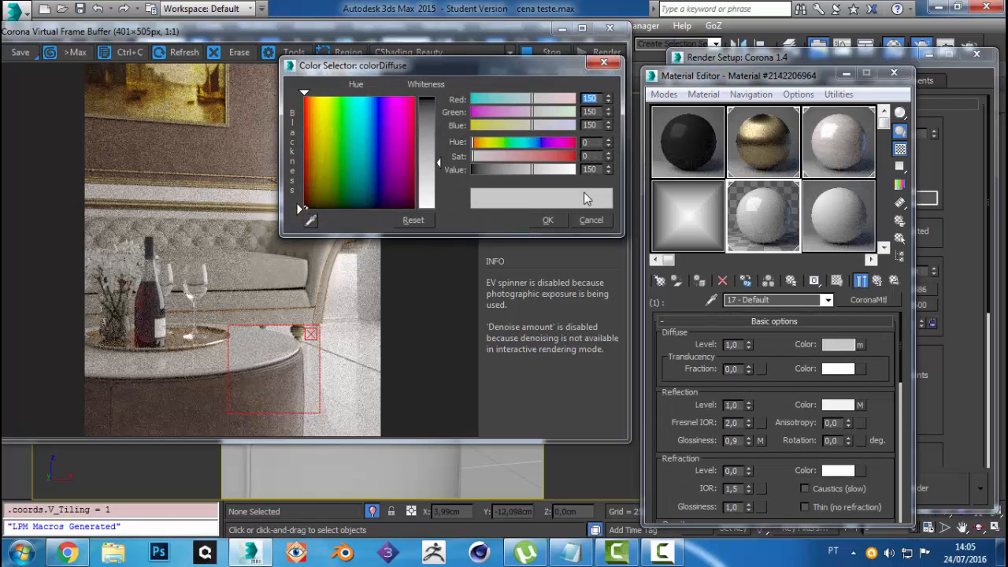
pyautogui.moveTo(544, 143); pyautogui.dragTo(551, 144)
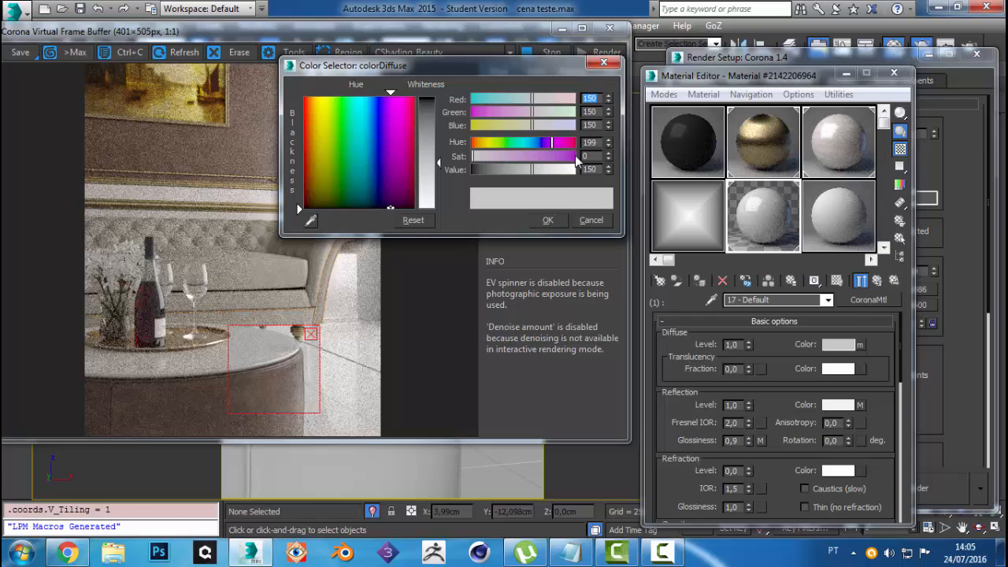
pyautogui.click(574, 157)
pyautogui.click(549, 220)
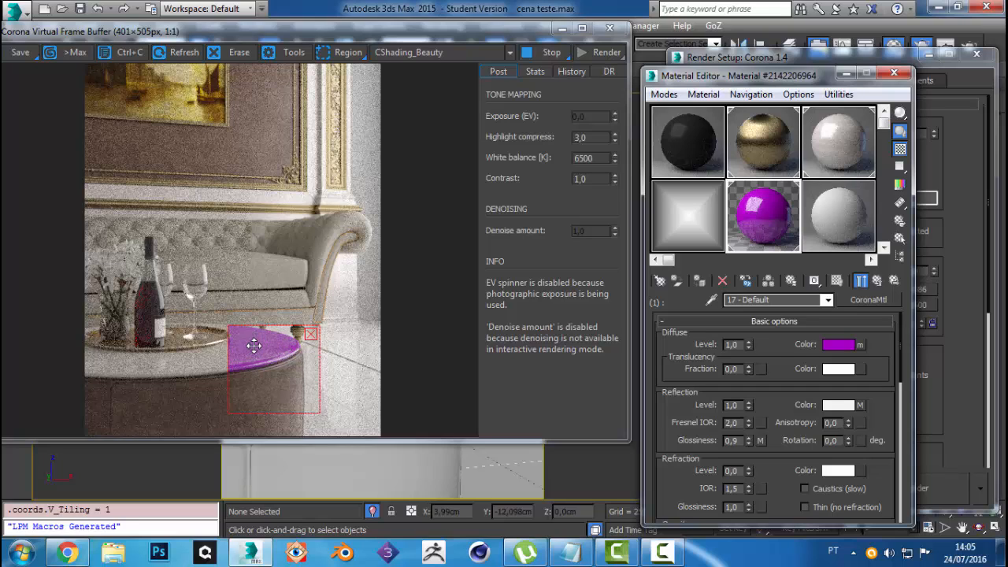
# Extend the render region upward above the table edge and re-enable the marble diffuse map of 17 - Default.
pyautogui.moveTo(261, 325); pyautogui.dragTo(260, 303)
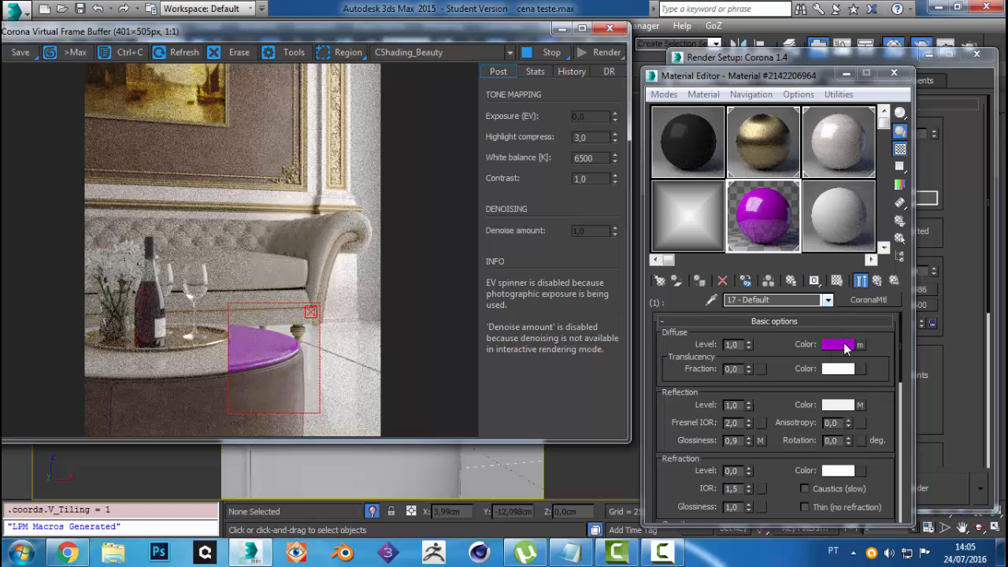
pyautogui.scroll(-10, 785, 367)
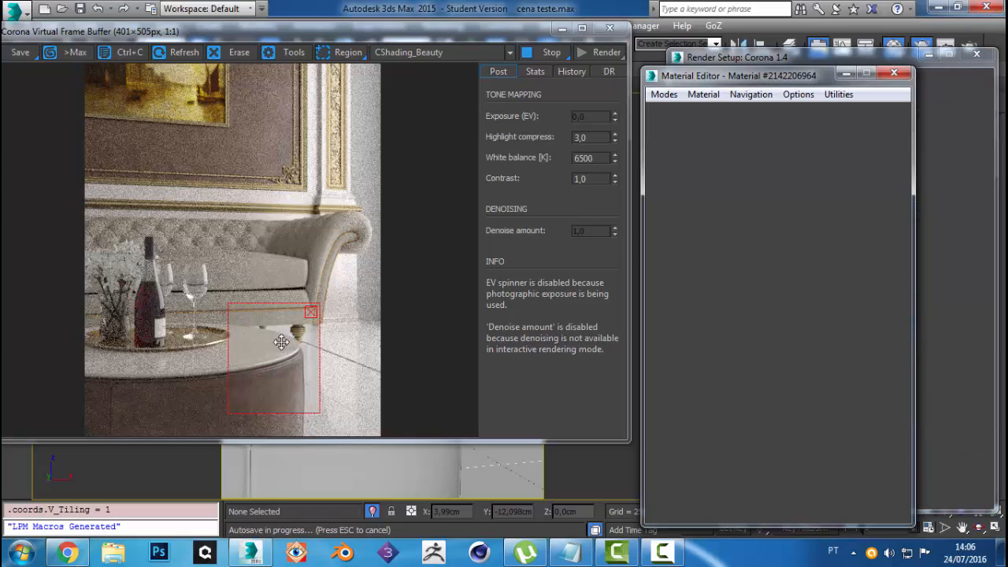
# Move the render region onto the wall below the painting, and add a second region positioned at the sofa's end leg.
pyautogui.moveTo(274, 342)
pyautogui.mouseDown()
pyautogui.moveTo(286, 378)
pyautogui.moveTo(265, 385)
pyautogui.moveTo(274, 386)
pyautogui.moveTo(315, 274)
pyautogui.moveTo(297, 287)
pyautogui.moveTo(284, 256)
pyautogui.moveTo(268, 134)
pyautogui.moveTo(154, 120)
pyautogui.moveTo(139, 142)
pyautogui.moveTo(285, 352)
pyautogui.moveTo(135, 181)
pyautogui.mouseUp()
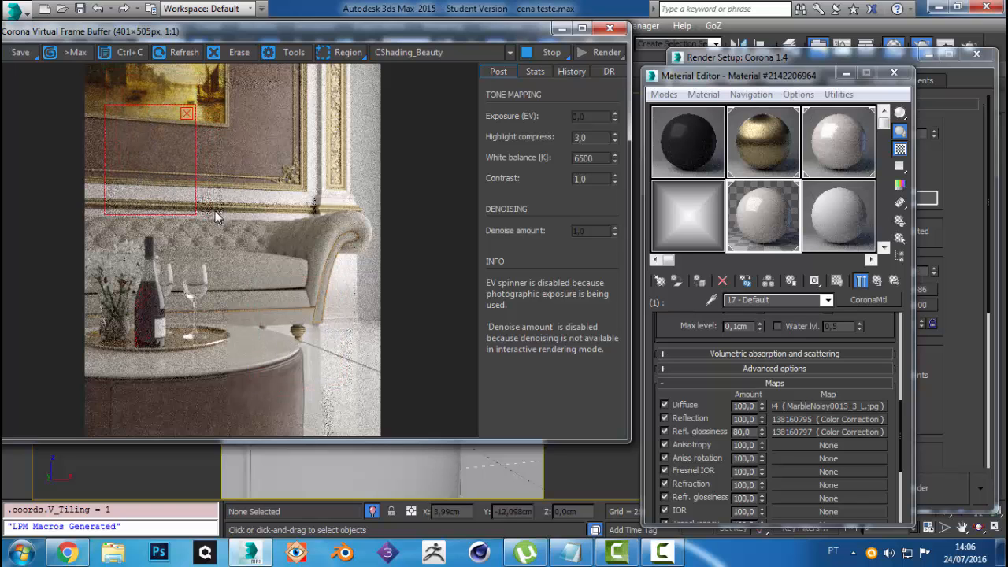
pyautogui.click(339, 51)
pyautogui.moveTo(367, 156)
pyautogui.mouseDown()
pyautogui.moveTo(334, 206)
pyautogui.moveTo(309, 222)
pyautogui.mouseUp()
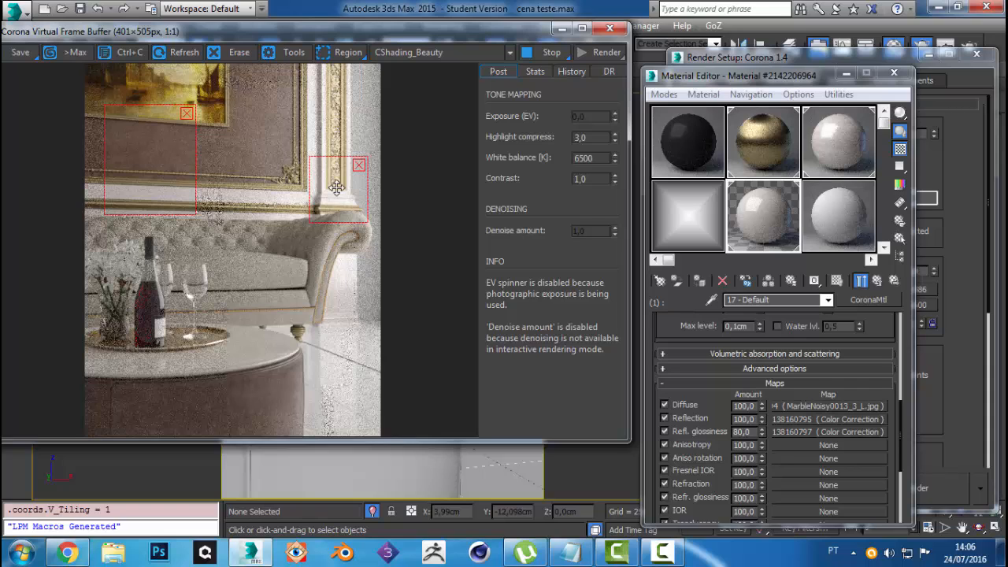
pyautogui.moveTo(336, 187); pyautogui.dragTo(324, 303)
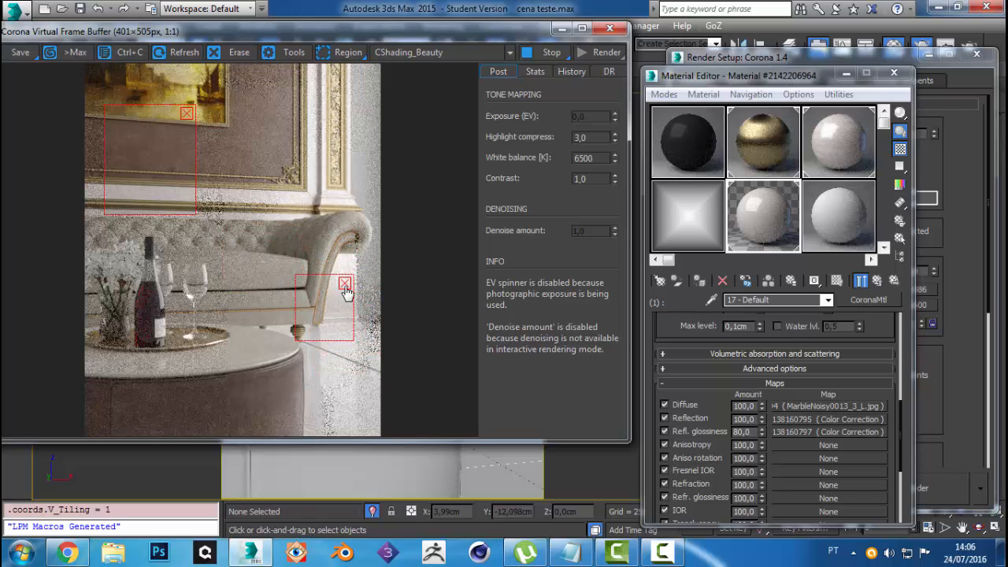
# Remove both render regions and draw a new one around the wall frame's lower corner ornament.
pyautogui.click(345, 284)
pyautogui.click(189, 115)
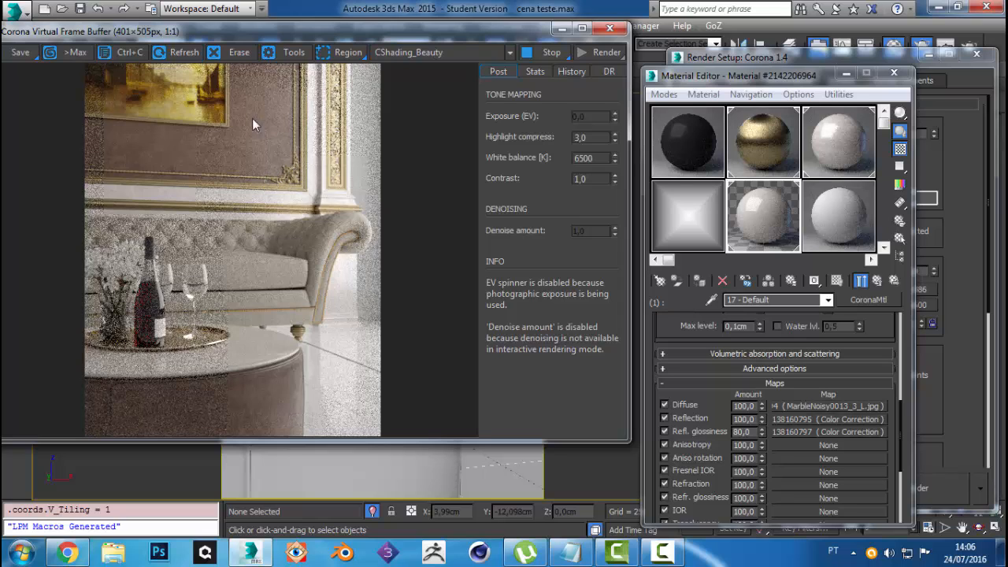
pyautogui.click(335, 53)
pyautogui.moveTo(320, 138); pyautogui.dragTo(260, 216)
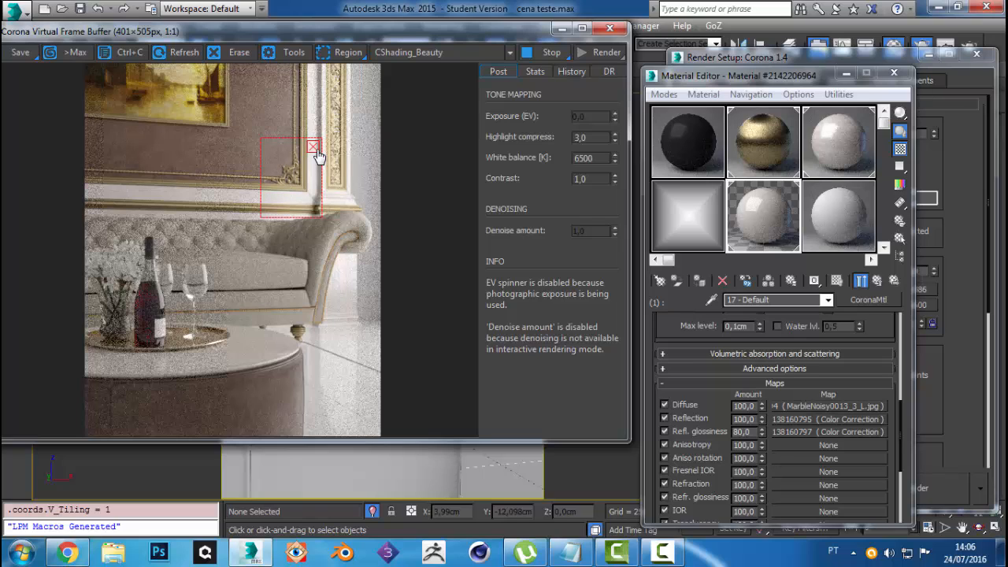
# Stop the interactive render and remove the region at the wall frame's corner.
pyautogui.click(543, 52)
pyautogui.click(312, 148)
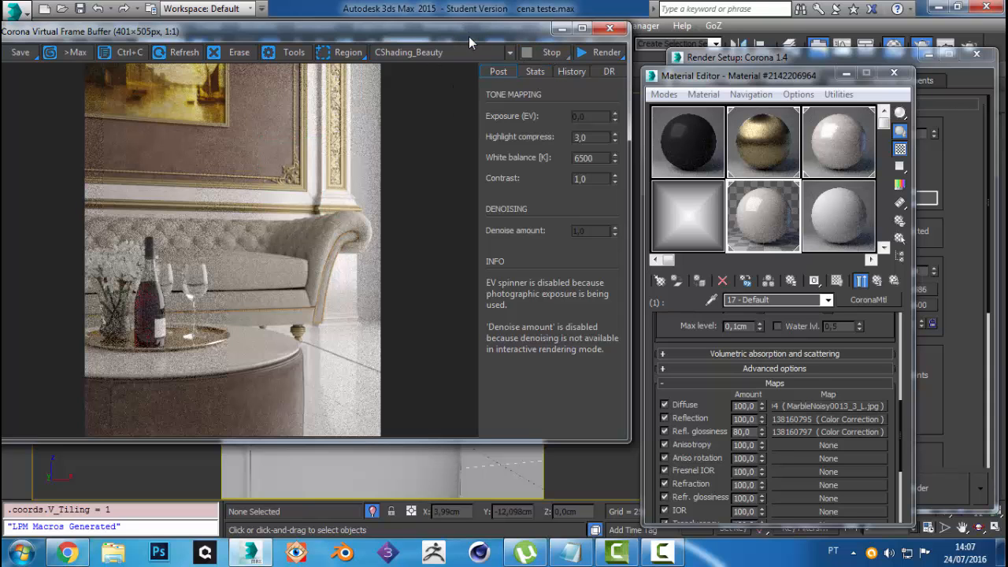
pyautogui.moveTo(468, 36); pyautogui.dragTo(413, 81)
# Set the area to render to Blowup and check its rectangle over the frame corner in the camera viewport.
pyautogui.click(882, 60)
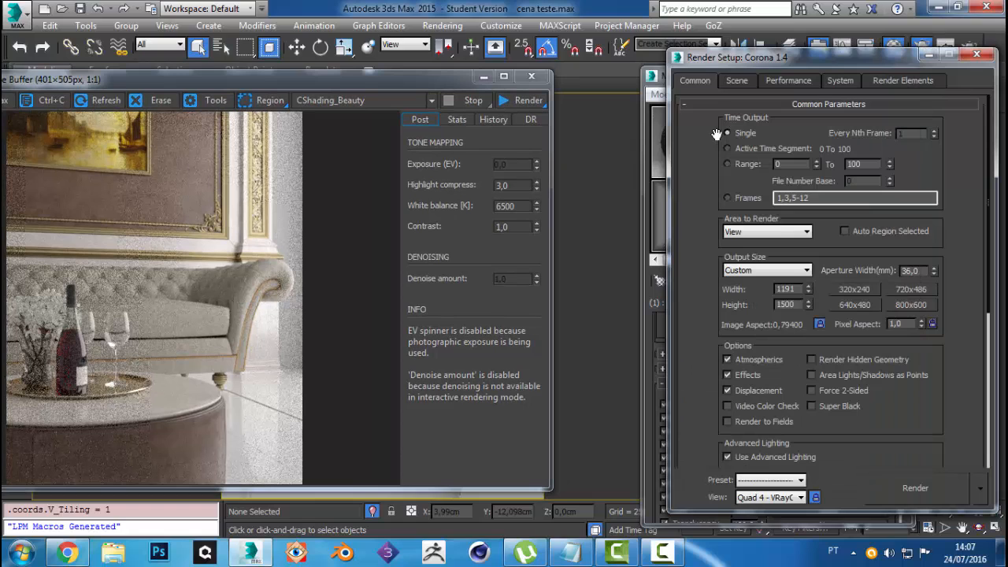
pyautogui.click(757, 231)
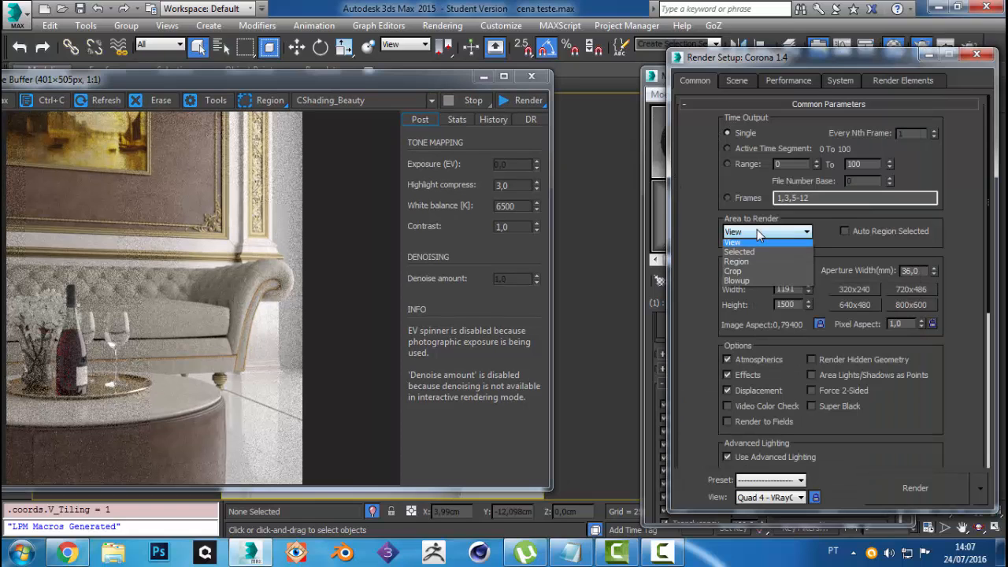
pyautogui.click(743, 283)
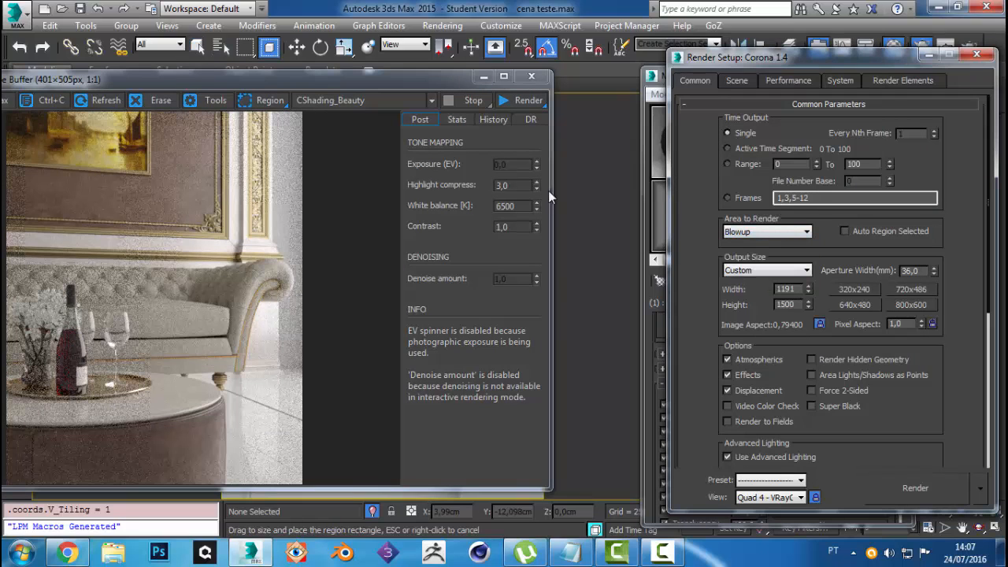
pyautogui.moveTo(364, 94); pyautogui.dragTo(526, 397)
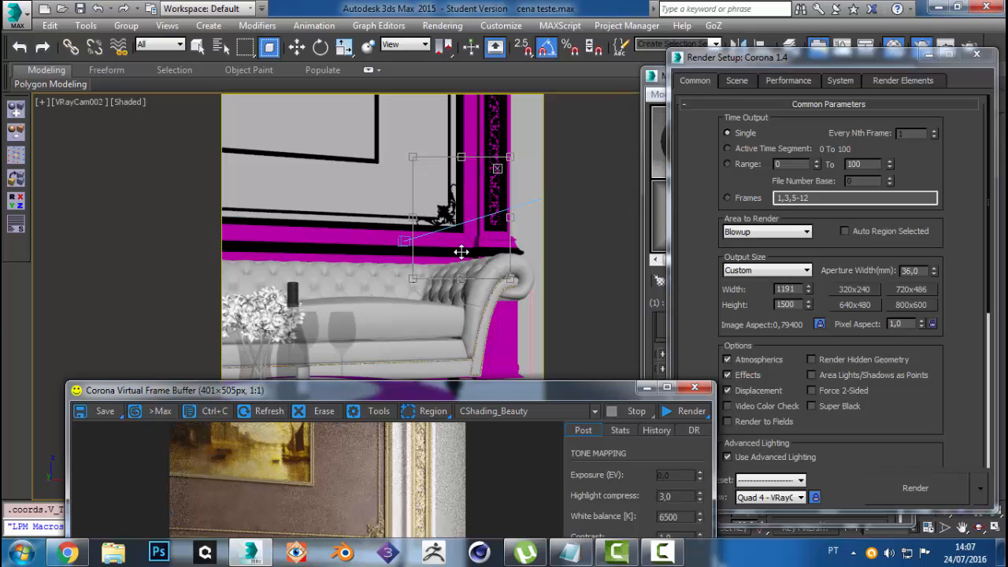
pyautogui.moveTo(419, 394); pyautogui.dragTo(363, 96)
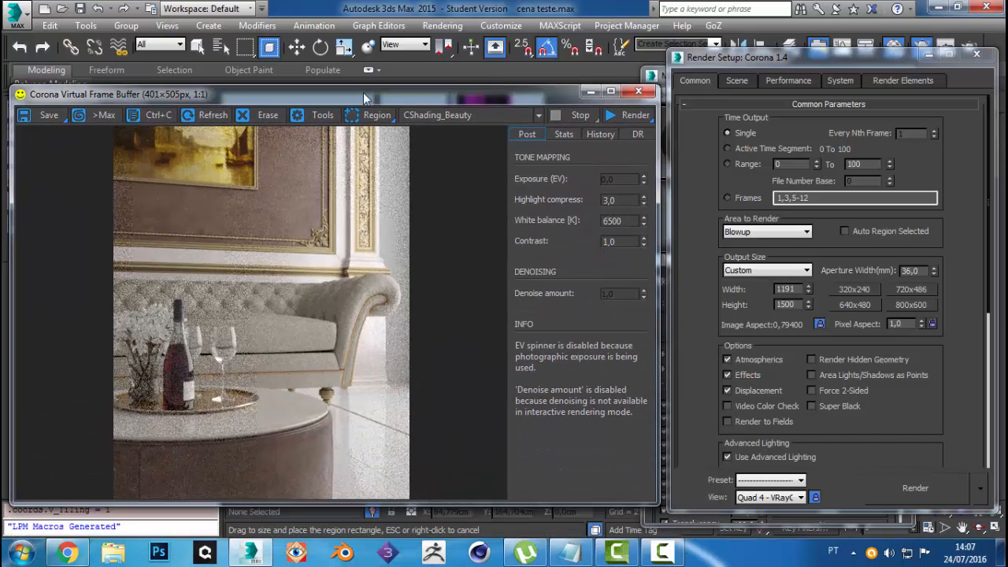
# Render the blown-up area interactively and position the frame buffer to view the result.
pyautogui.click(627, 115)
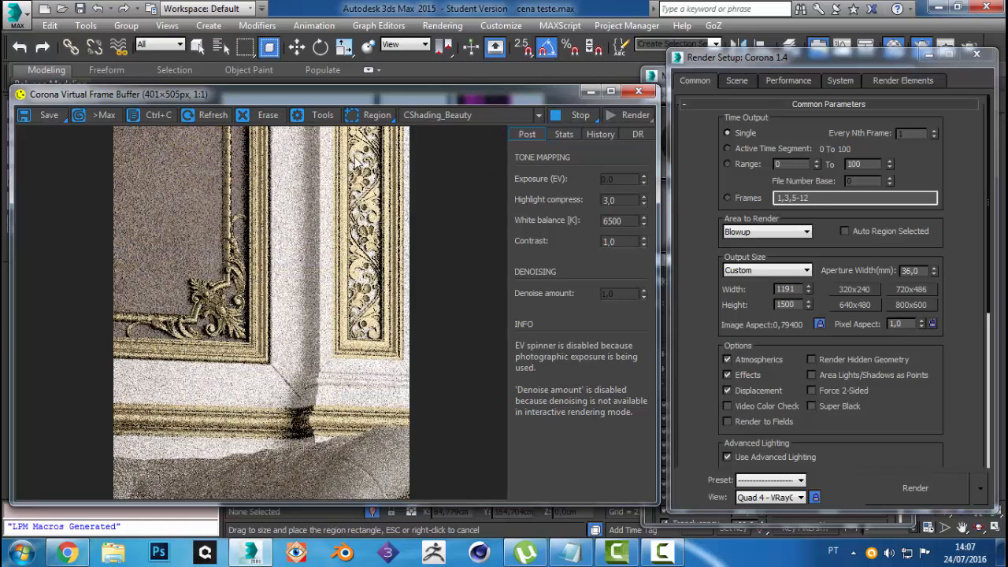
pyautogui.moveTo(387, 97); pyautogui.dragTo(385, 65)
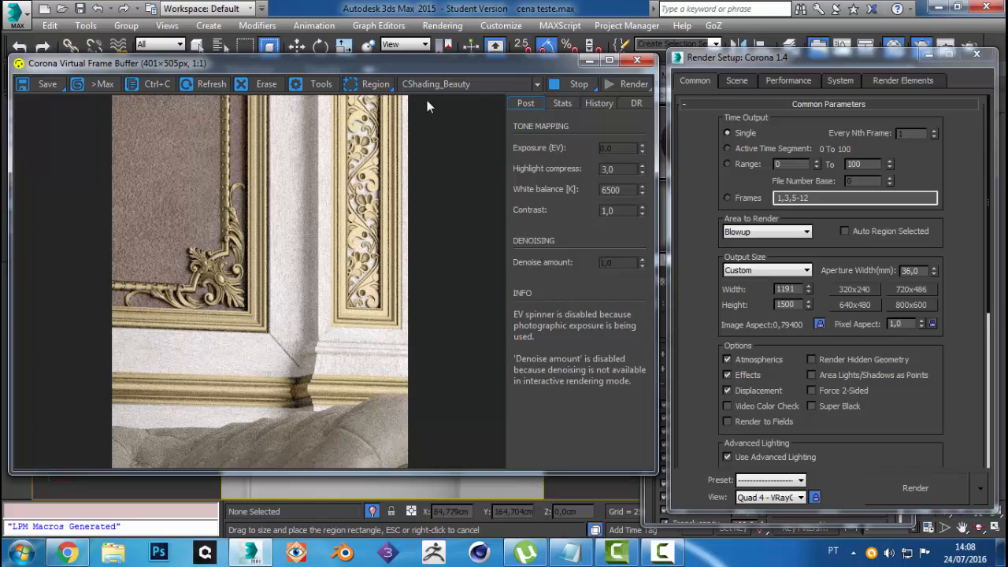
pyautogui.moveTo(445, 68); pyautogui.dragTo(452, 91)
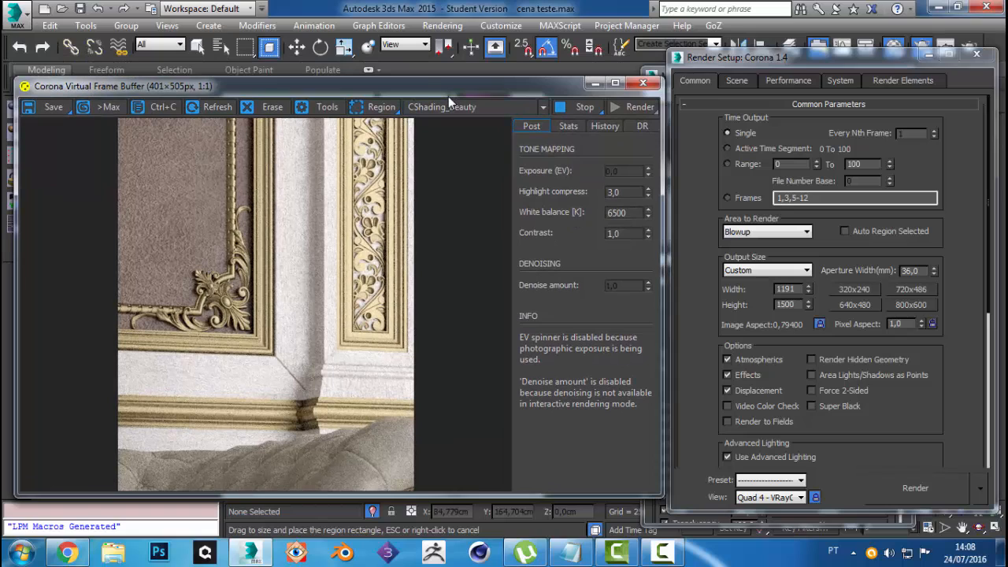